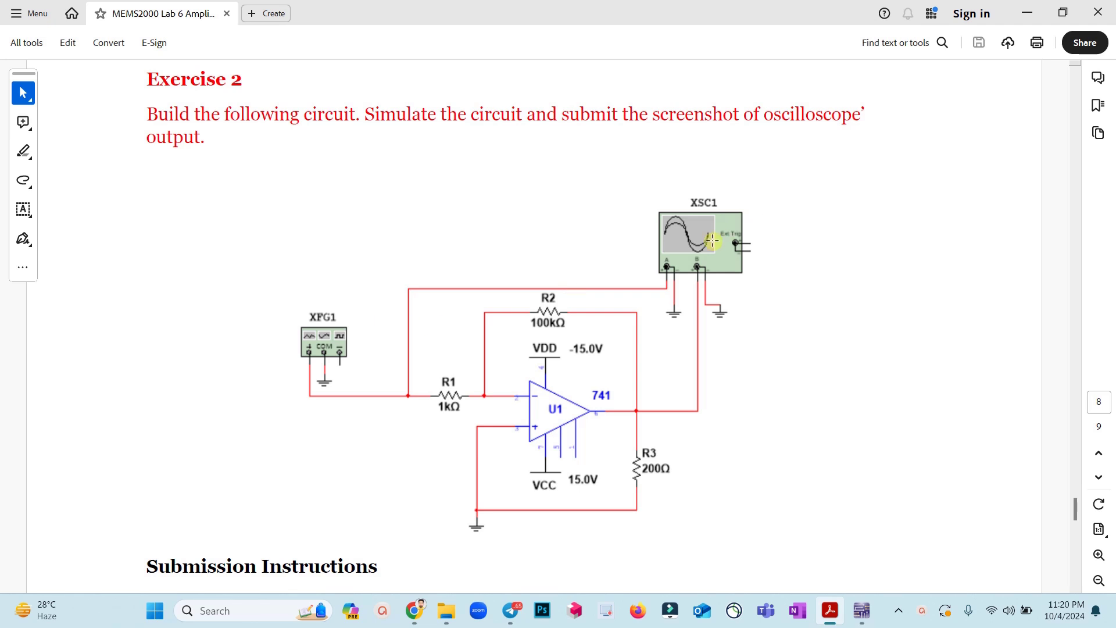
- Copy Design1's op-amp circuit (R1–R4, V1, V2, XMM1) into a new blank design, Design3
scroll(709, 291, "up", 10)
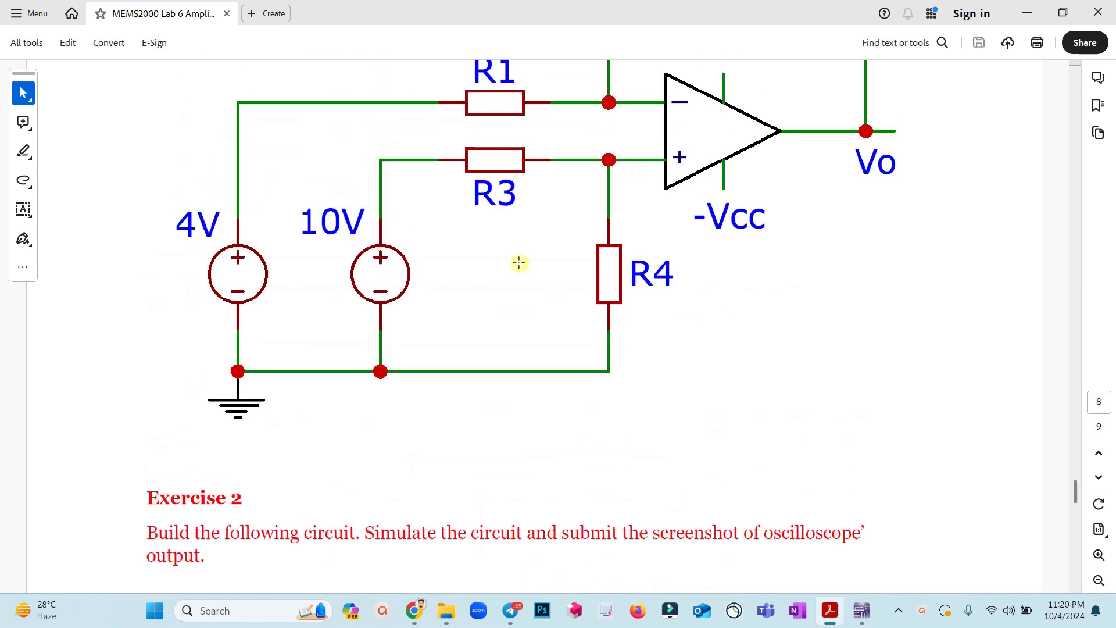
scroll(581, 271, "up", 2)
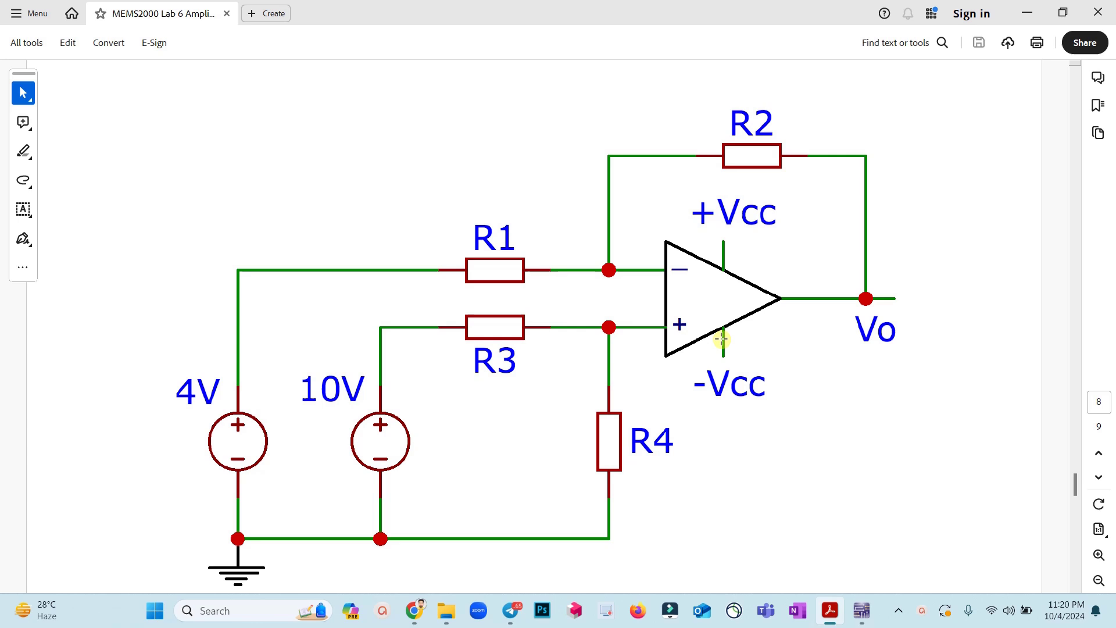
scroll(734, 360, "down", 5)
scroll(736, 374, "down", 10)
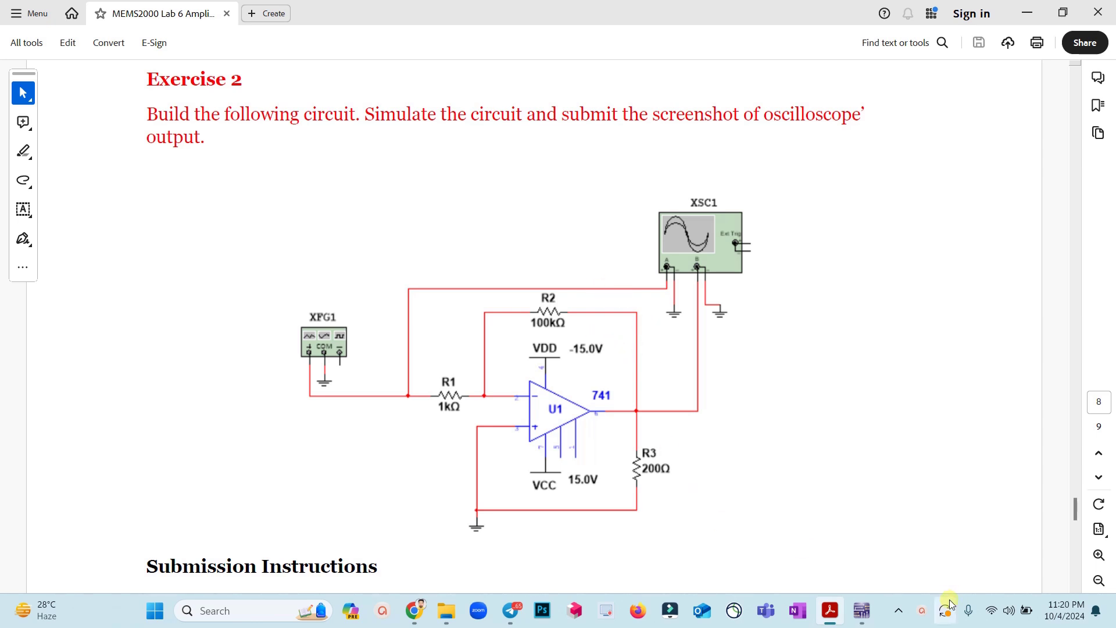
left_click(861, 610)
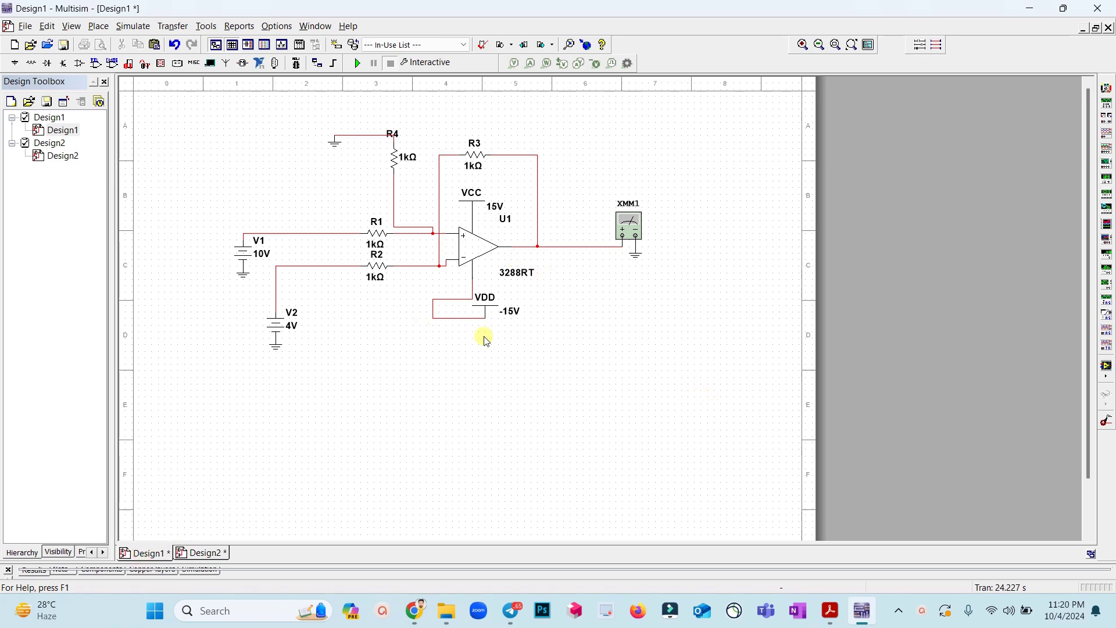
key("ctrl+a")
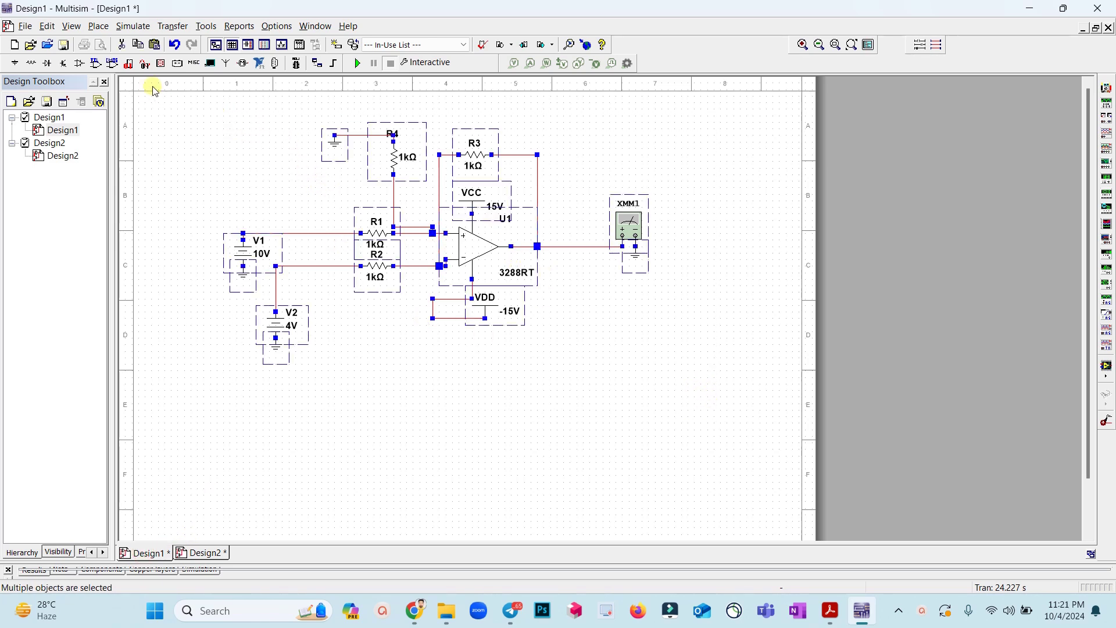
left_click(14, 45)
double_click(431, 152)
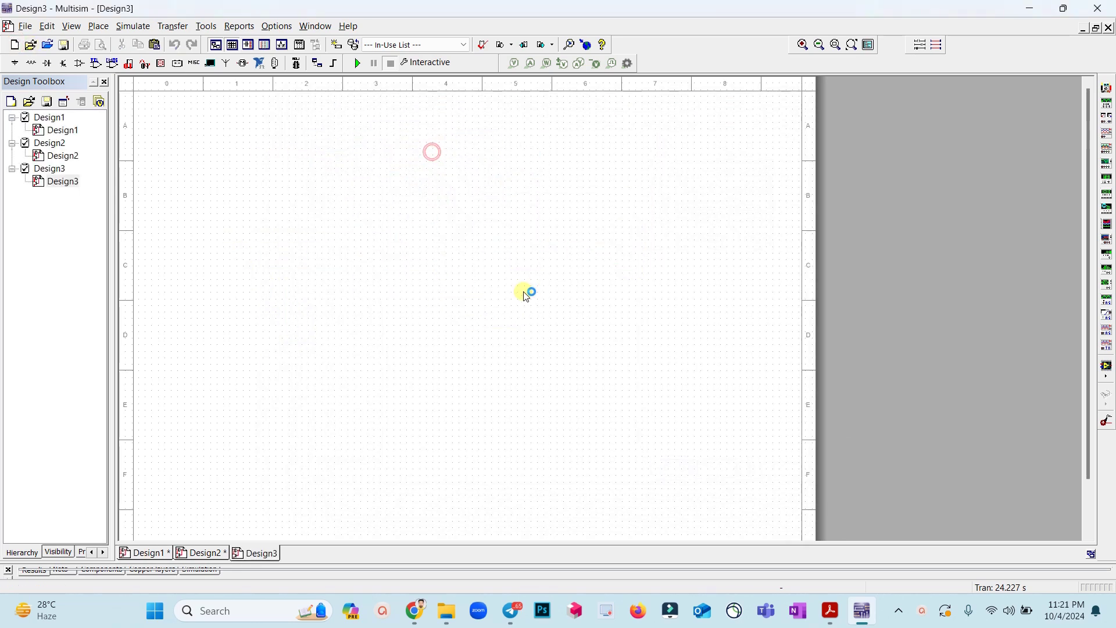
key("ctrl+v")
left_click(358, 237)
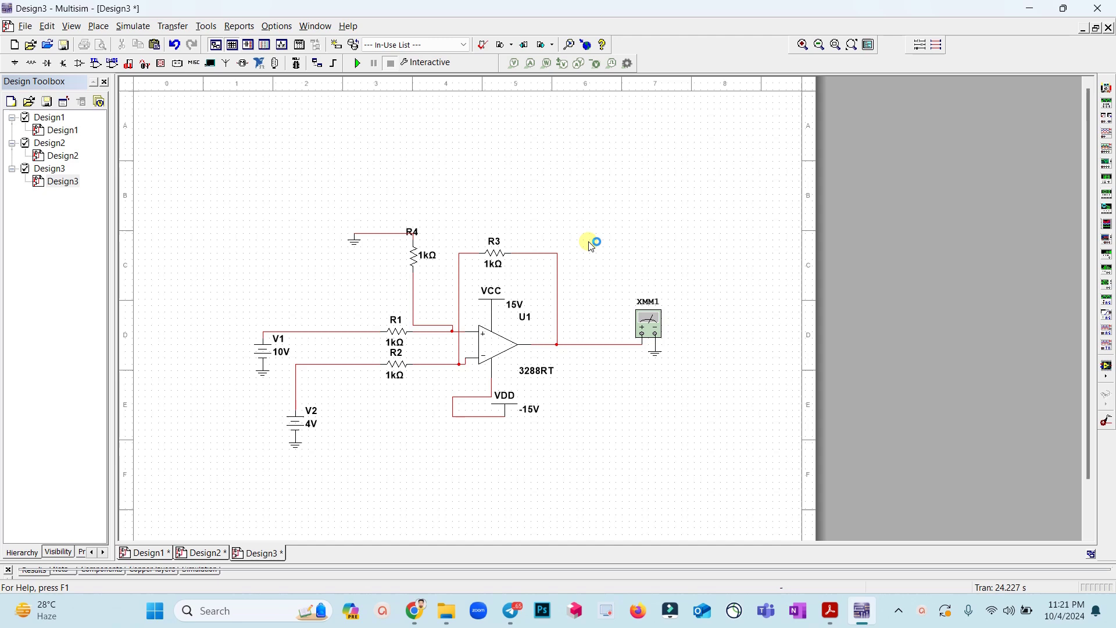
- Delete resistors R1–R4 together with their wiring
left_click_drag(570, 224, 311, 273)
key("Delete")
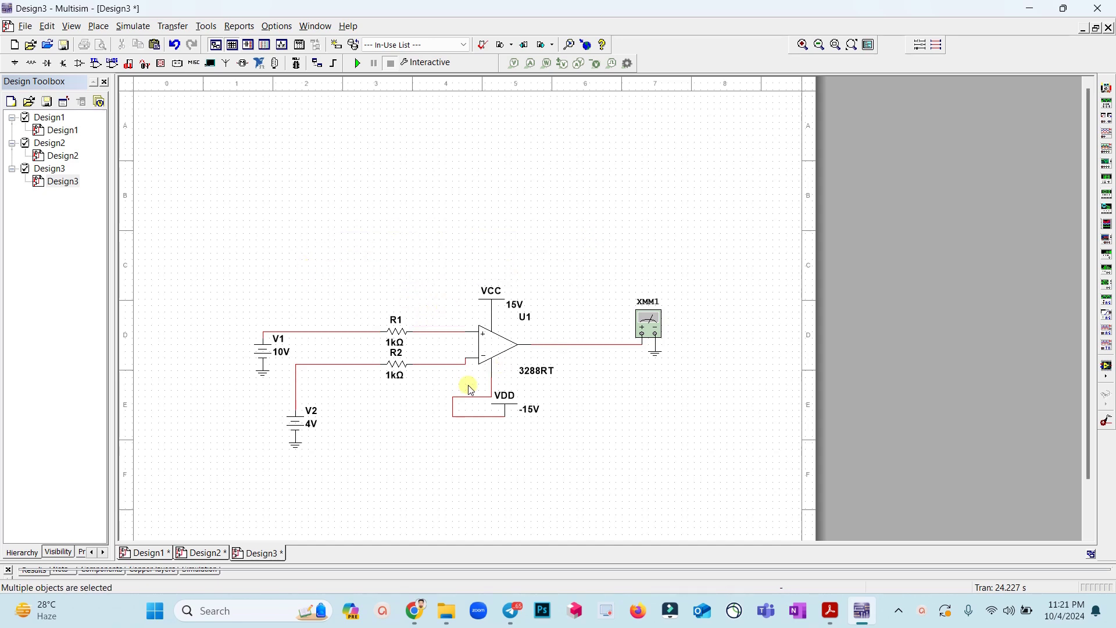
left_click_drag(424, 401, 381, 330)
key("Delete")
- Remove sources V1 and V2 and multimeter XMM1, keeping the ground symbols
left_click_drag(319, 447, 243, 318)
key("Delete")
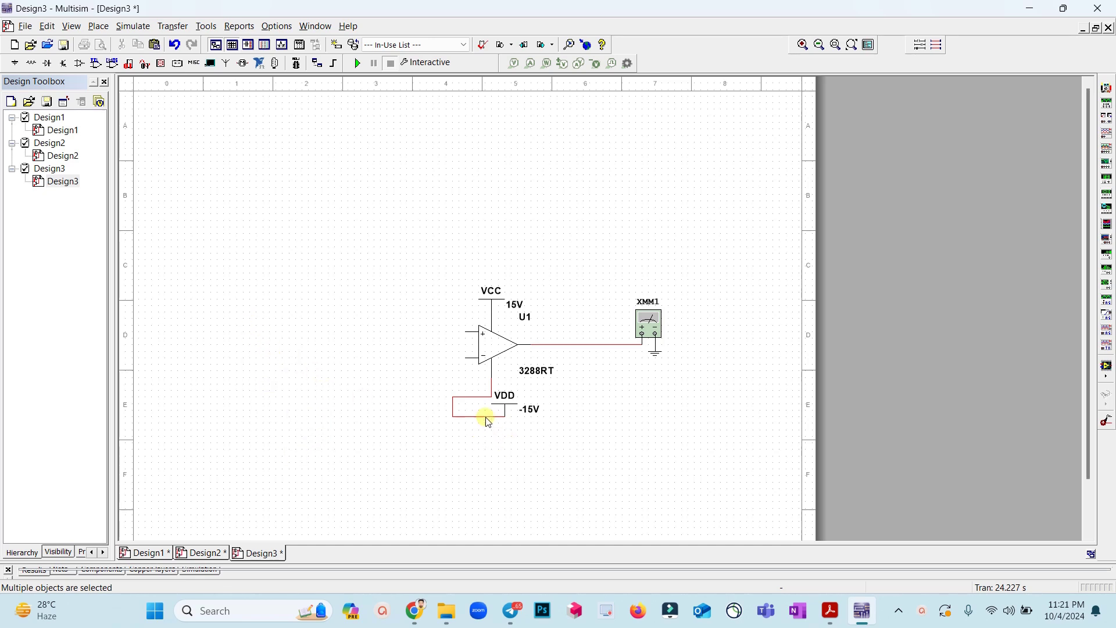
key("ctrl+z")
left_click(297, 421)
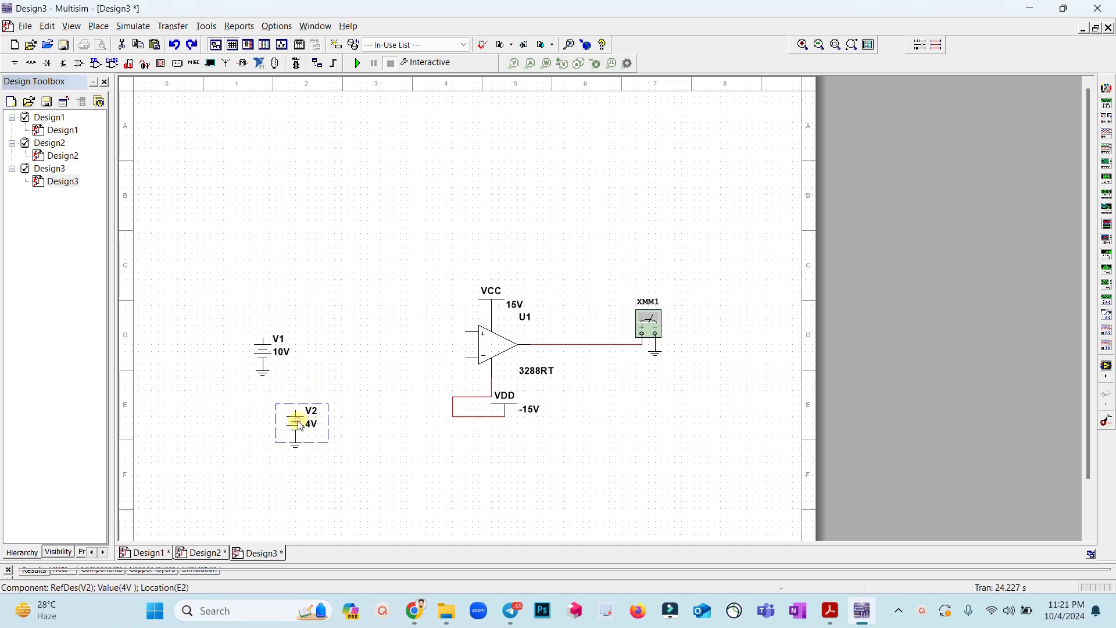
key("Delete")
left_click(262, 348)
key("Delete")
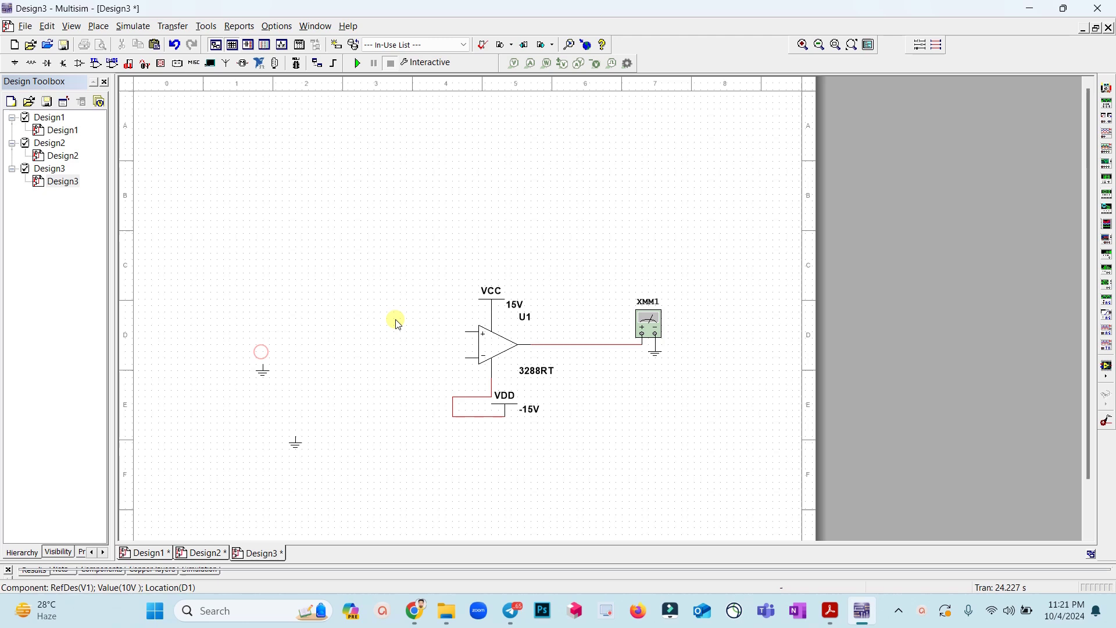
left_click(647, 323)
key("Delete")
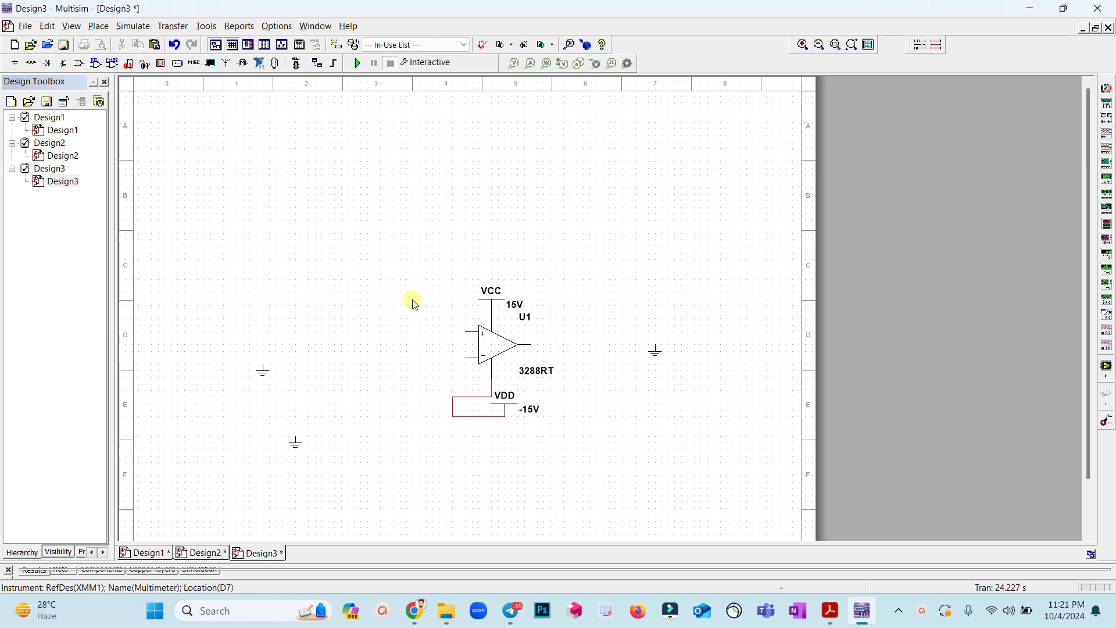
- Place three 1kΩ RESISTOR_RATED resistors R1, R2 and R3 around op-amp U1
left_click(26, 66)
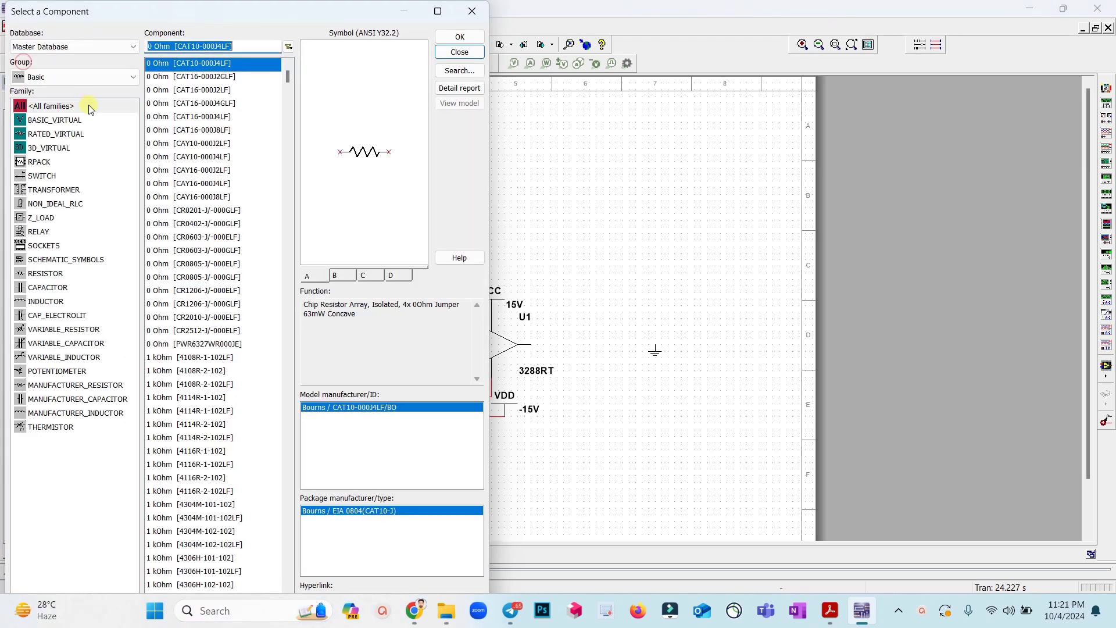
type("resis")
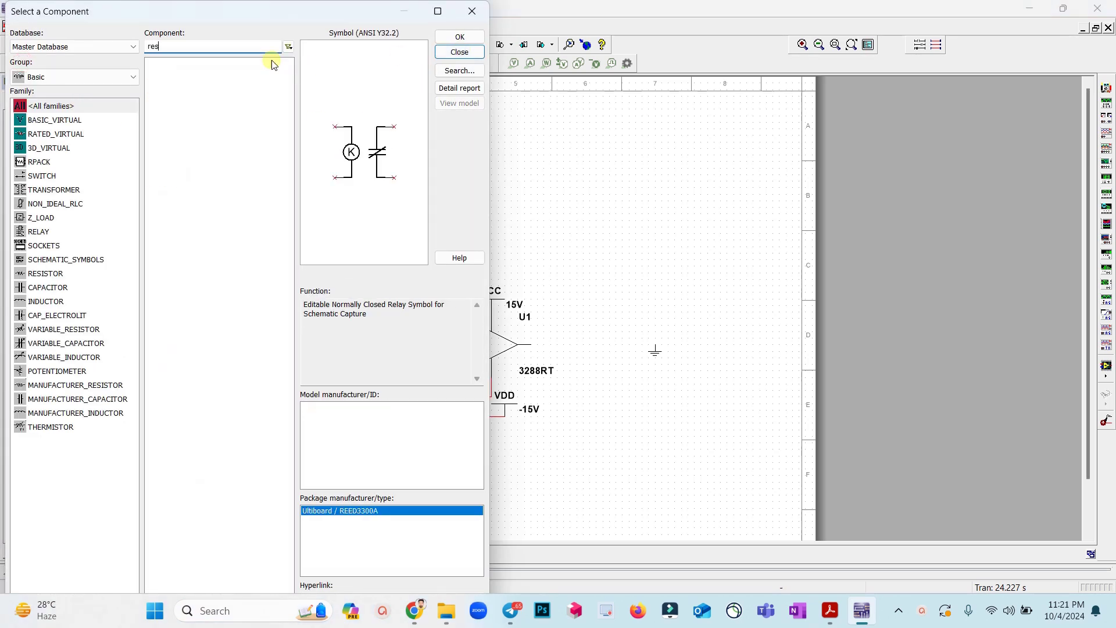
left_click(459, 51)
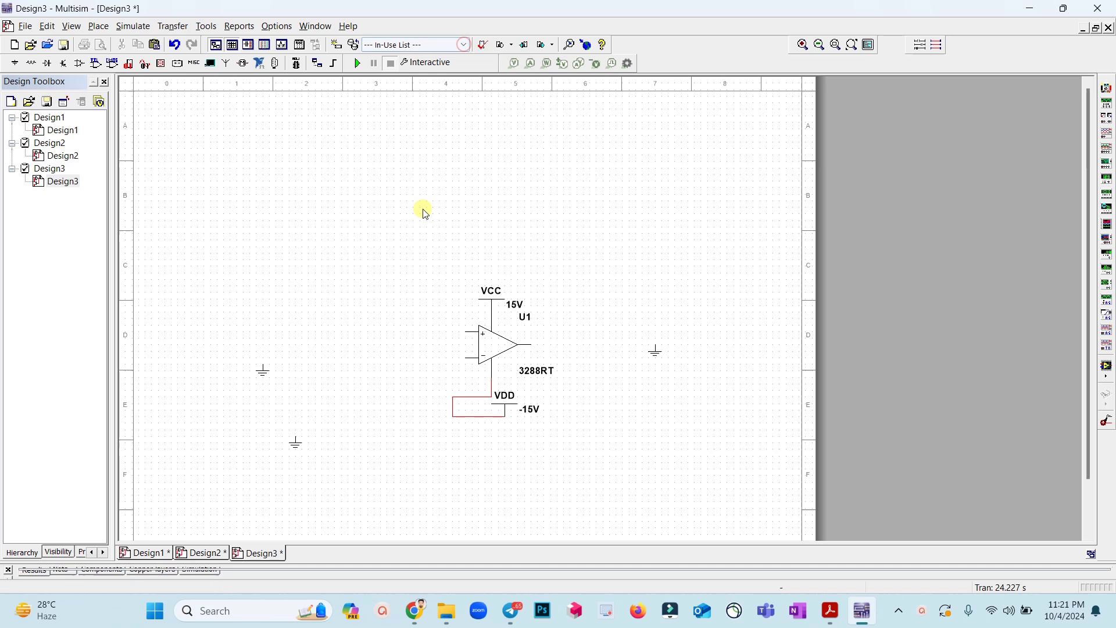
left_click(26, 58)
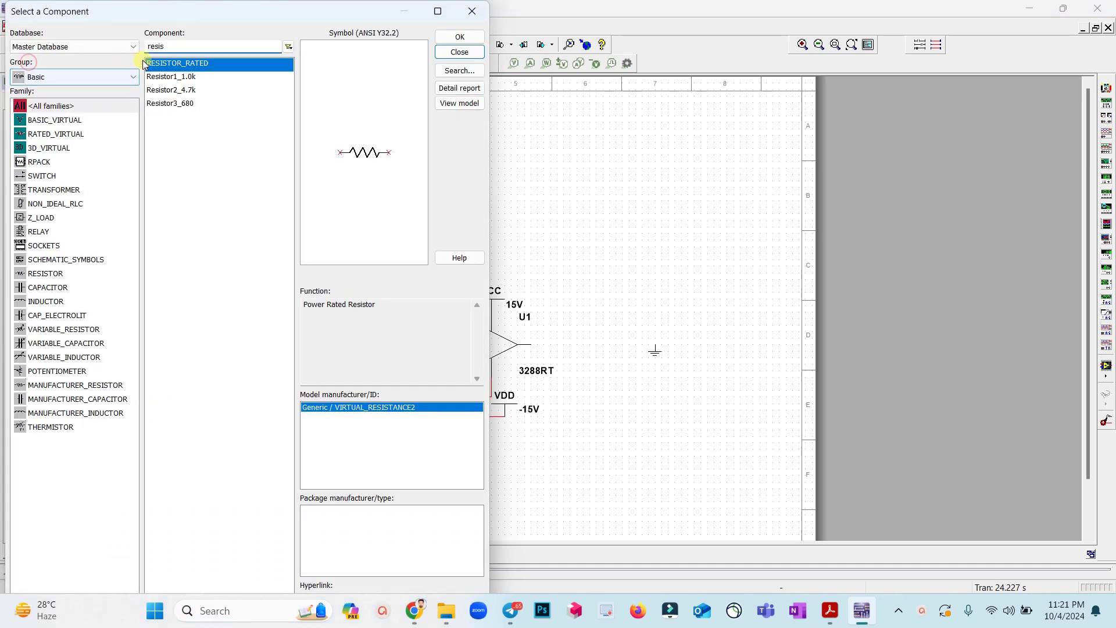
left_click(459, 38)
left_click(348, 303)
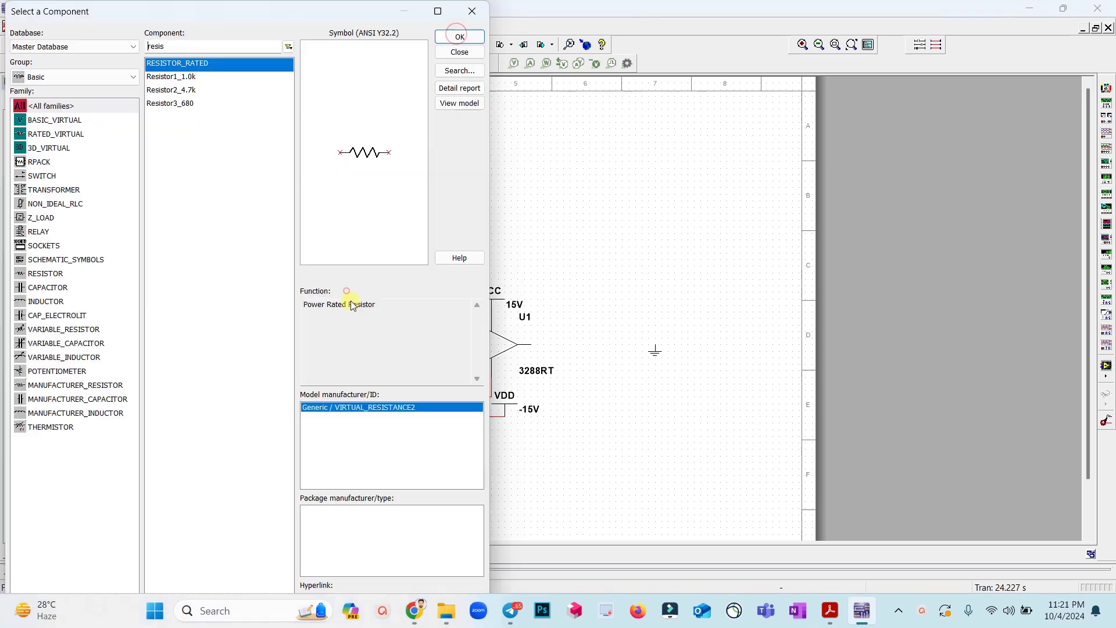
left_click(459, 37)
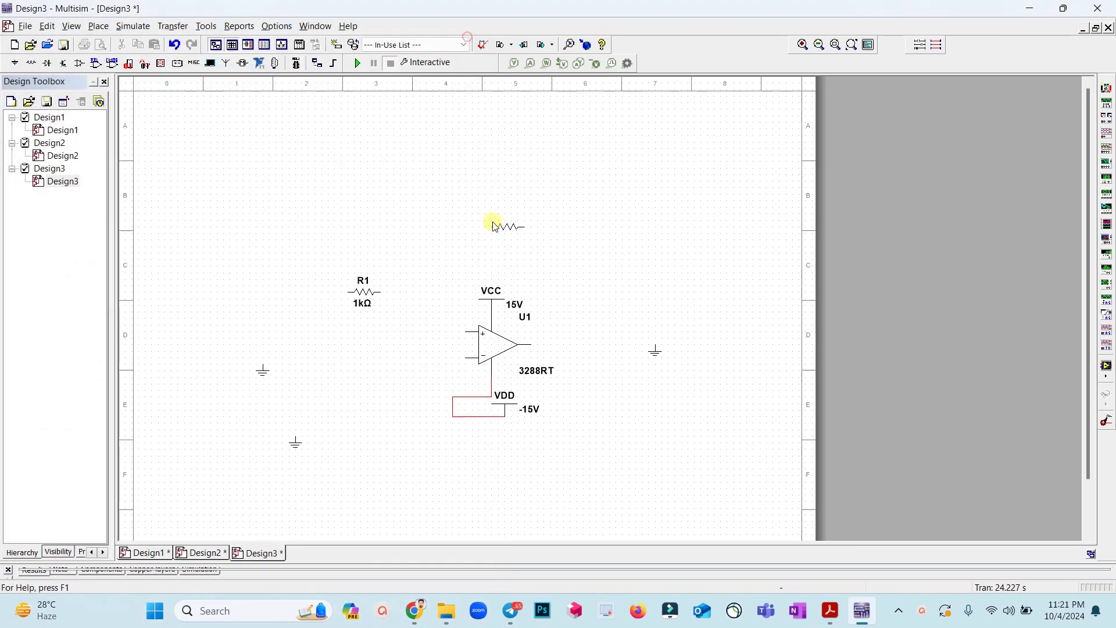
left_click(482, 256)
left_click(460, 37)
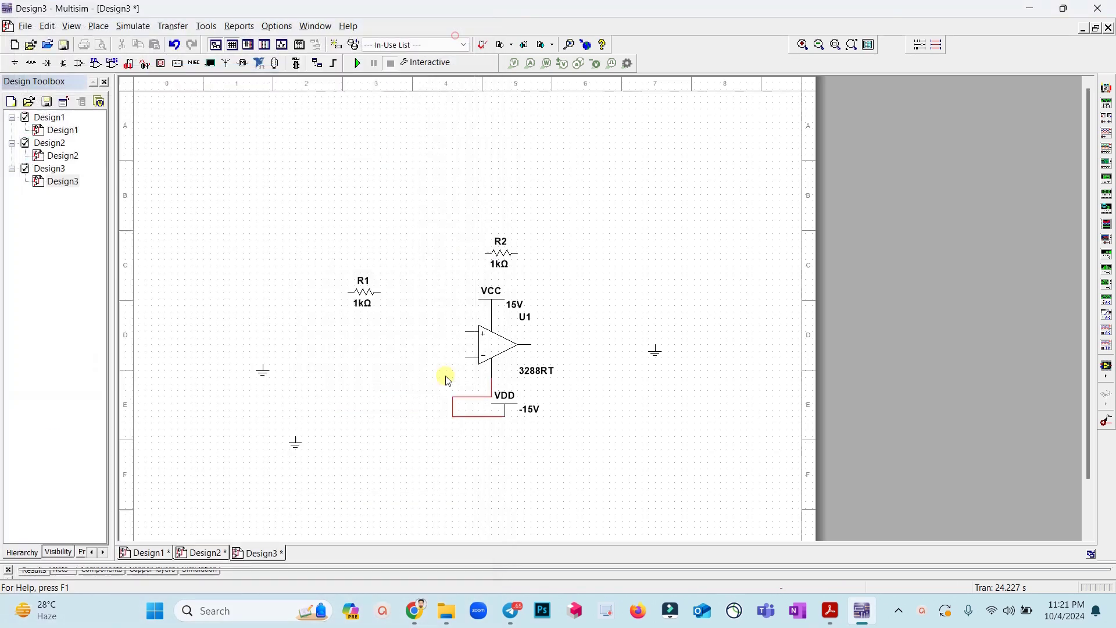
left_click(481, 463)
left_click(460, 52)
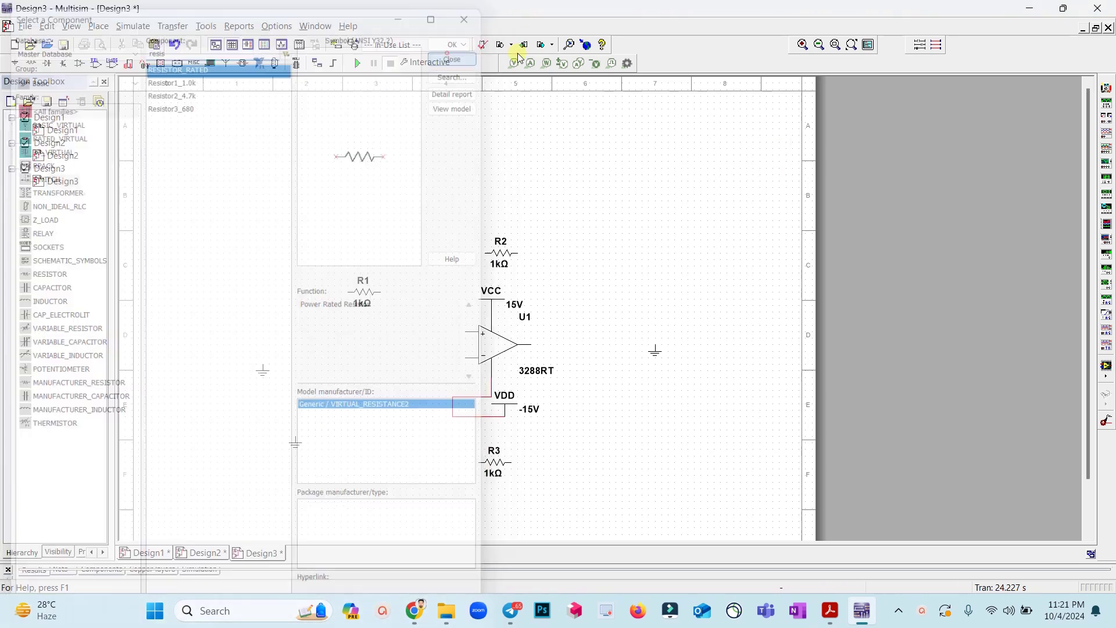
- Place function generator XFG1 left of the circuit and oscilloscope XSC1 right of U1
left_click(1109, 106)
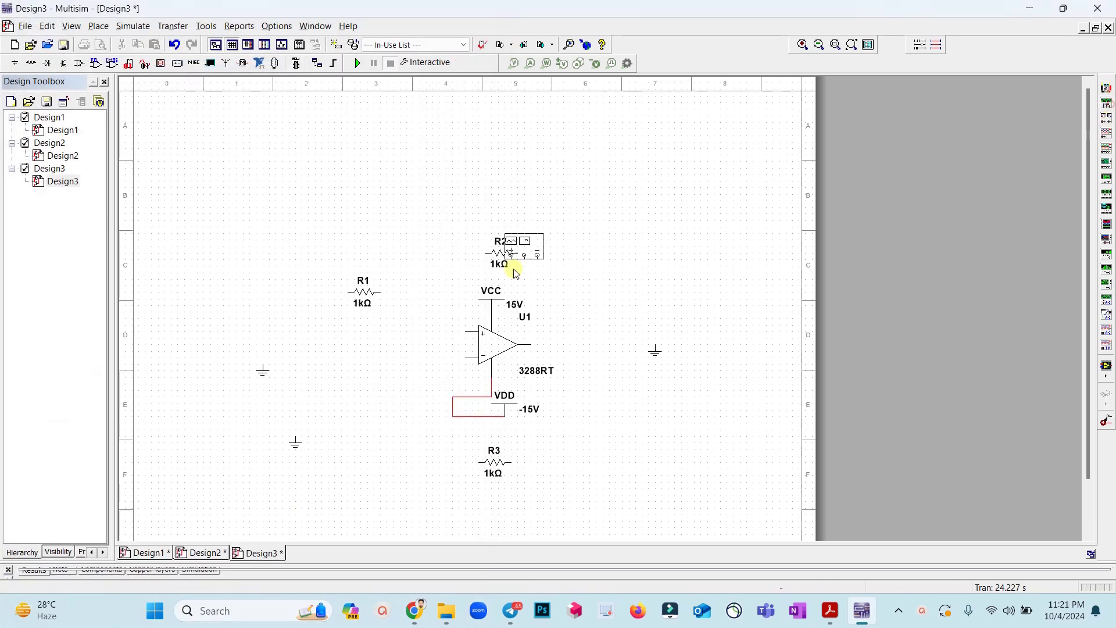
left_click(172, 331)
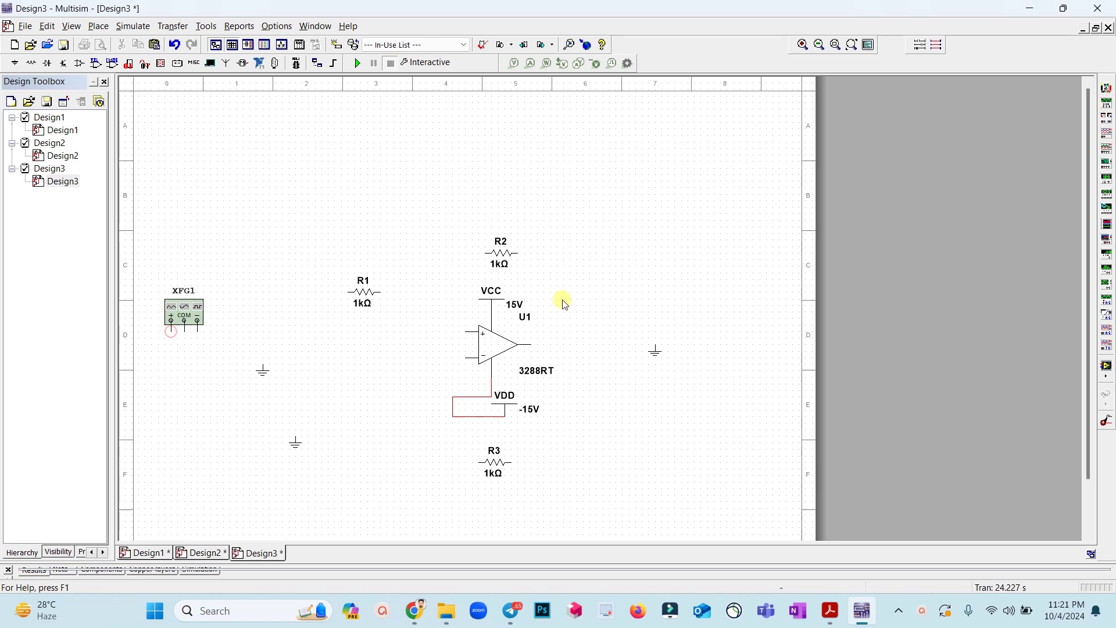
left_click(1107, 133)
left_click(645, 302)
left_click(611, 336)
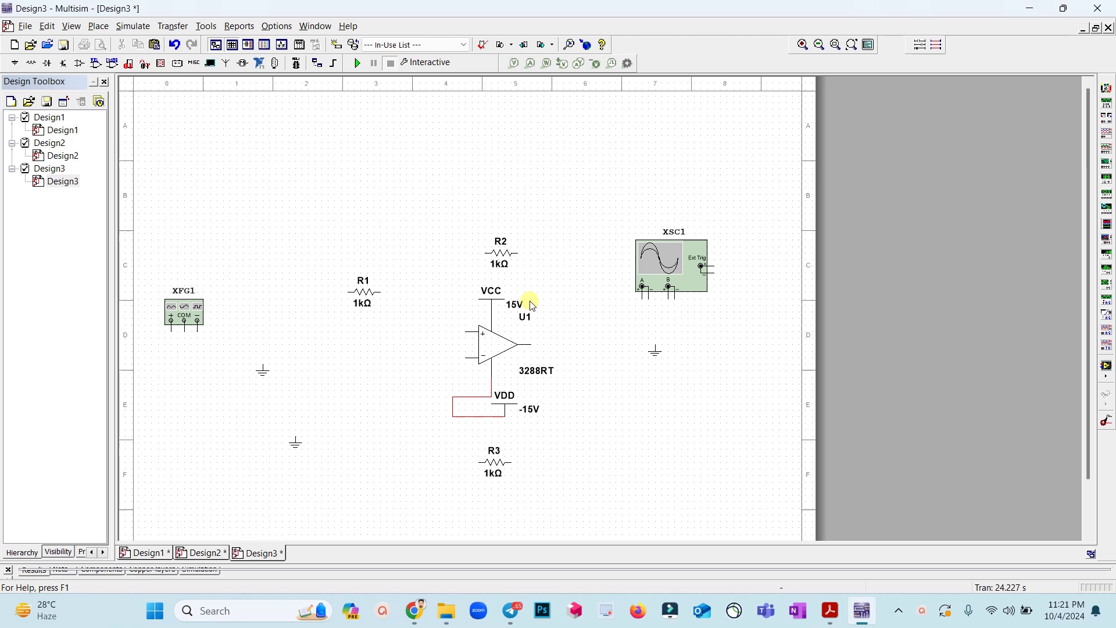
- Set R2's resistance to 100kΩ and R3's resistance to 200Ω
double_click(501, 242)
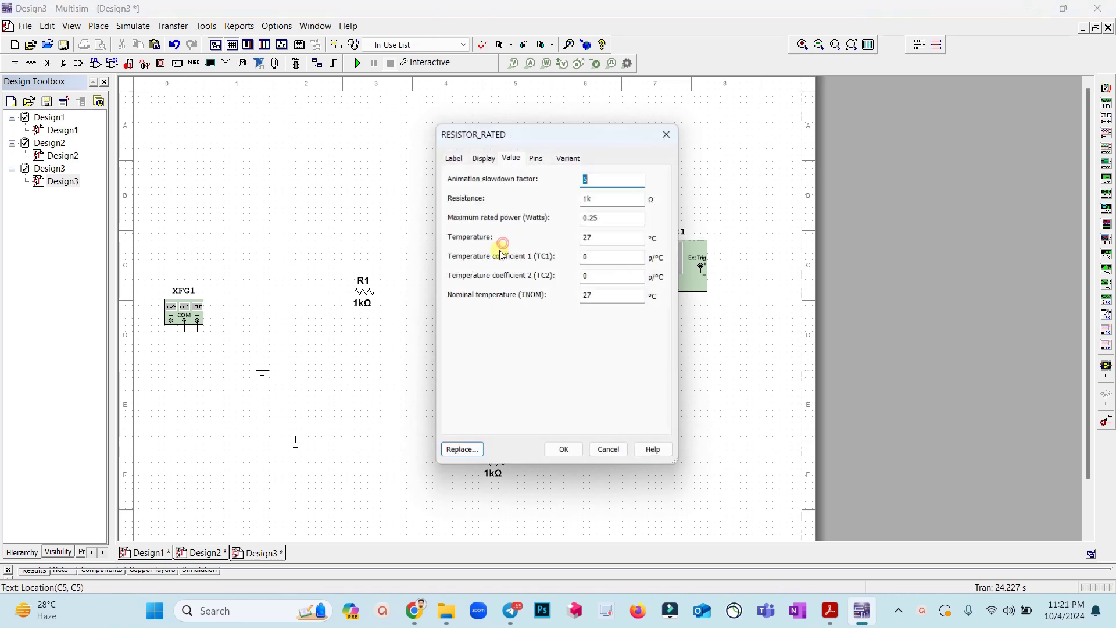
left_click(590, 197)
key("Return")
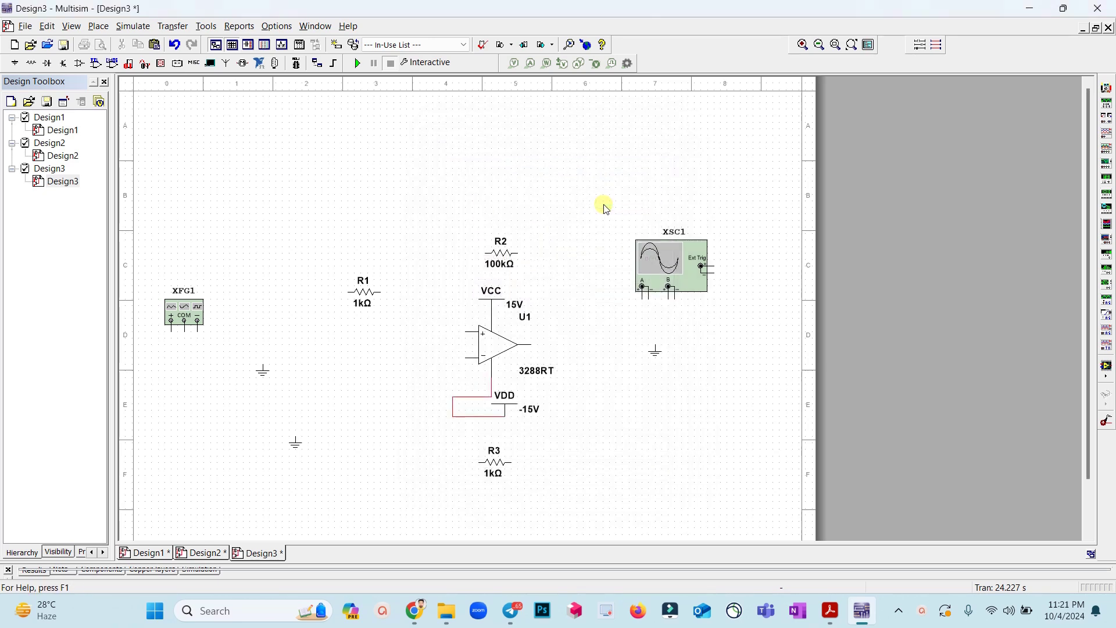
key("alt+Tab")
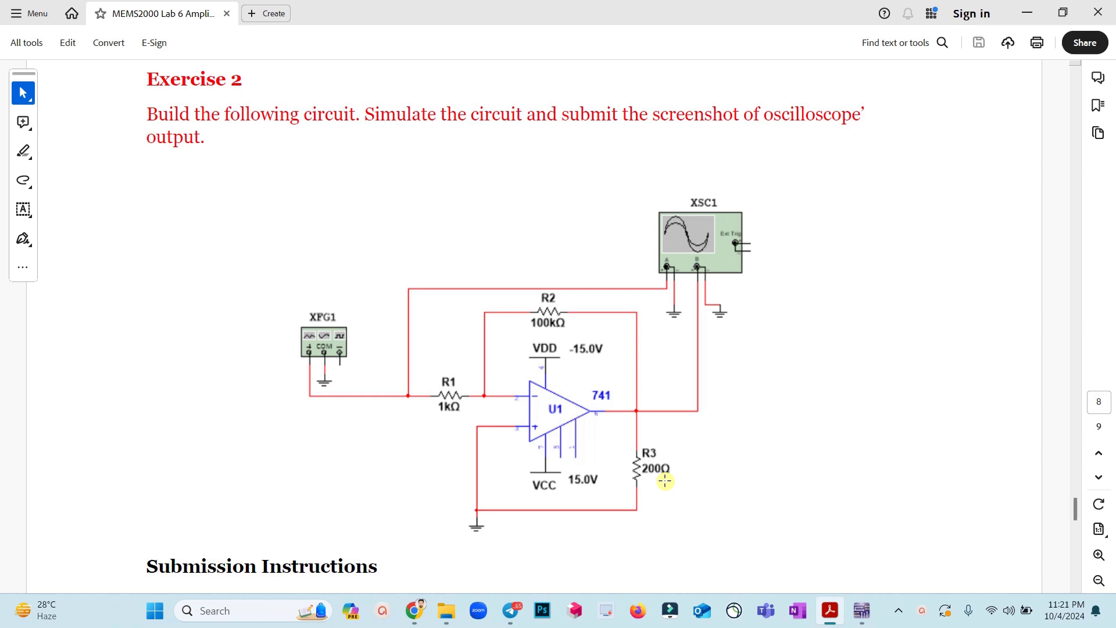
key("alt+Tab")
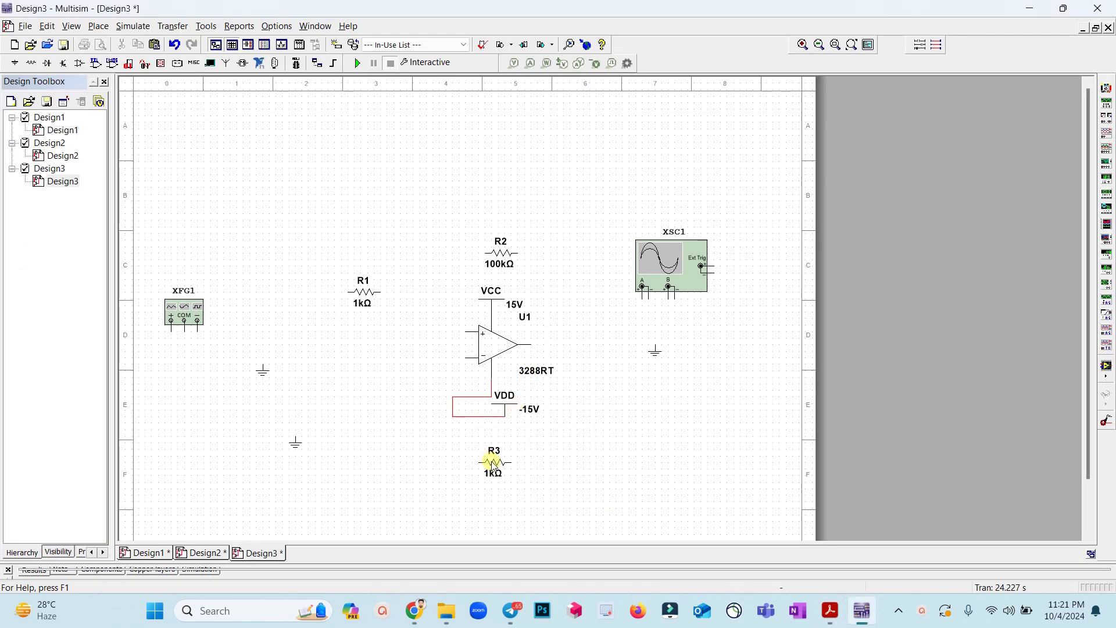
double_click(494, 462)
double_click(590, 197)
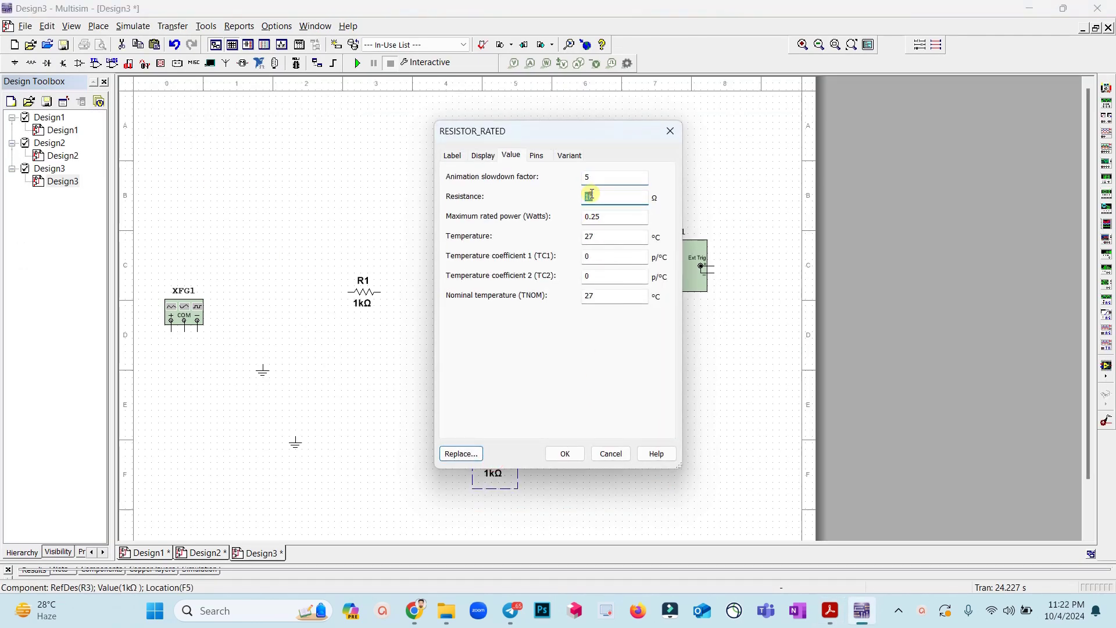
key("Return")
- Rotate R3 vertical, move it right below the op-amp, and lower R1 beside U1
key("alt+Tab")
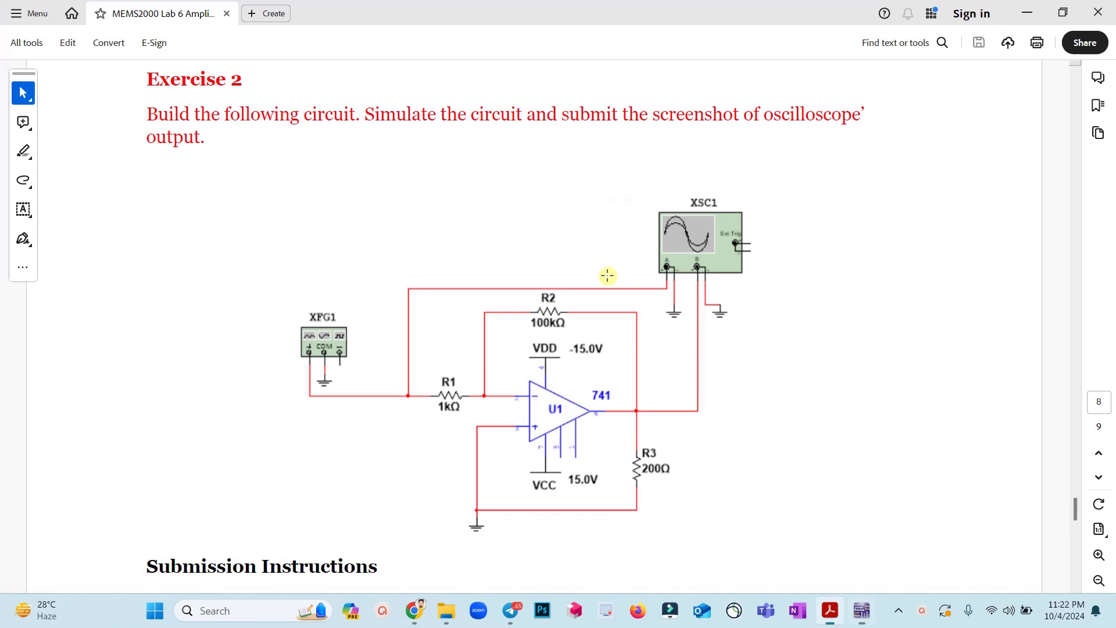
key("alt+Tab")
left_click(503, 463)
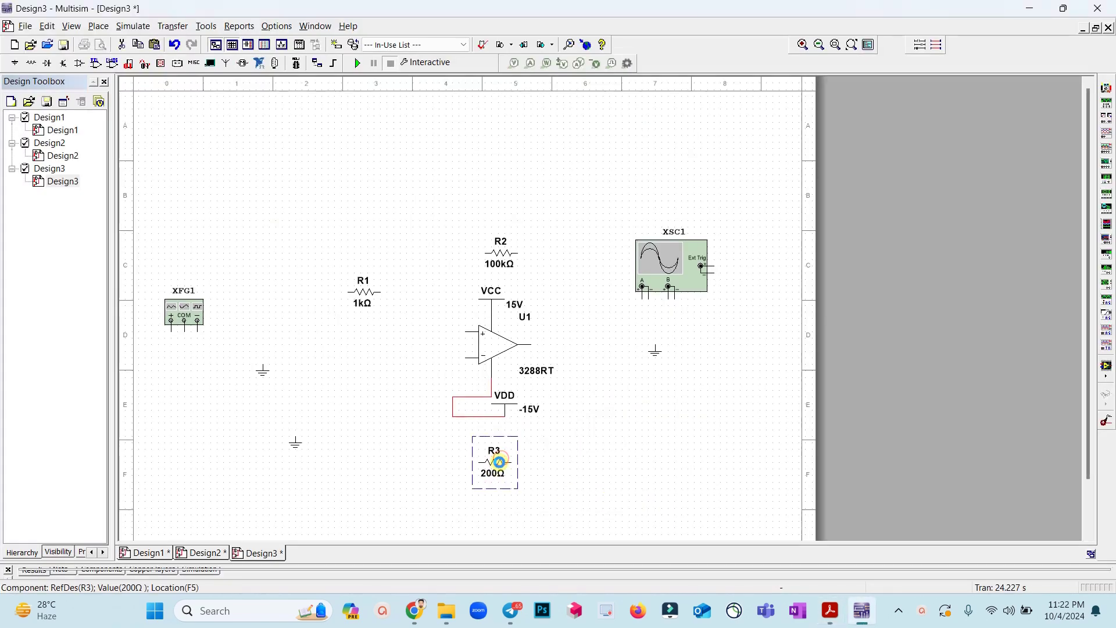
key("ctrl+r")
left_click_drag(500, 461, 557, 465)
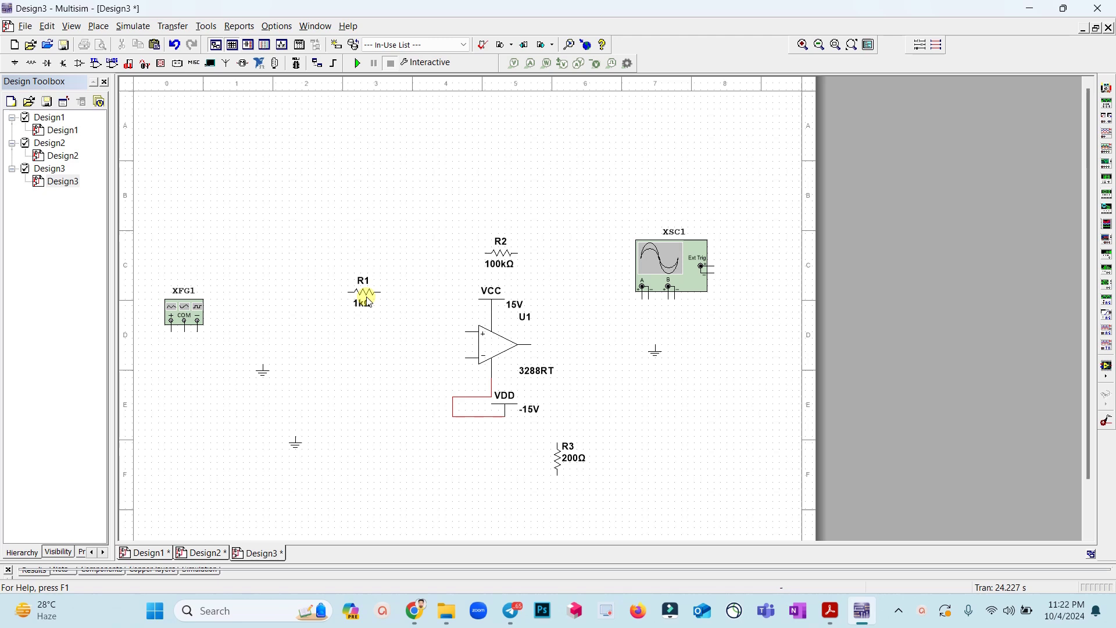
left_click_drag(368, 303, 368, 364)
- View Exercise 2's target circuit in Acrobat: XFG1, 1kΩ R1, 741, 100kΩ feedback, 200Ω load
key("alt+Tab")
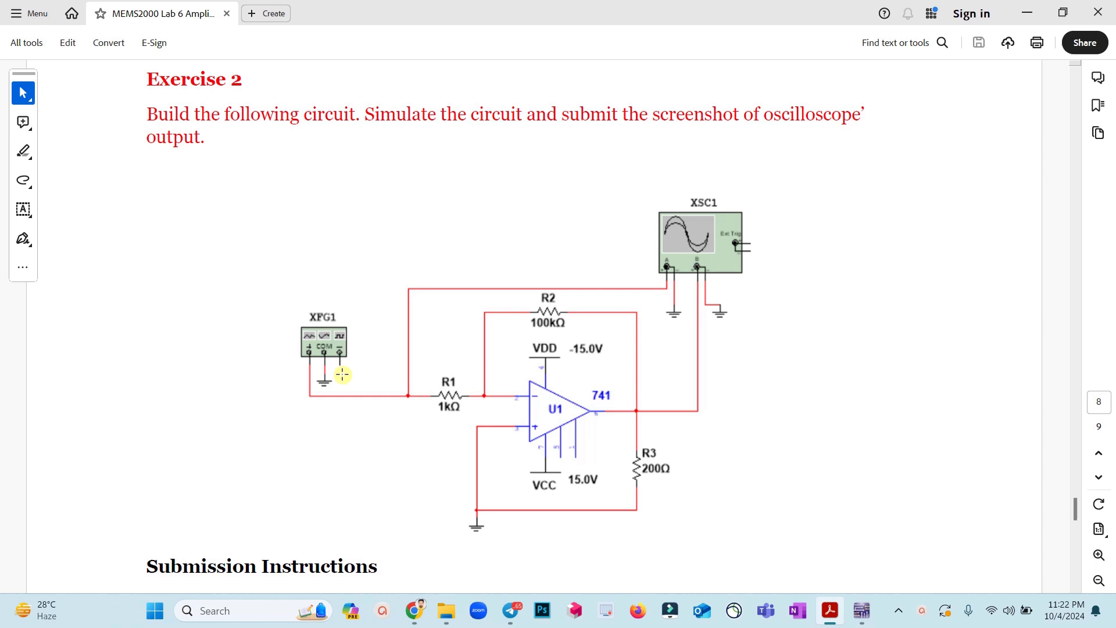
- Line R1 up with U1 and wire its right pin to the op-amp's inverting input
key("alt+Tab")
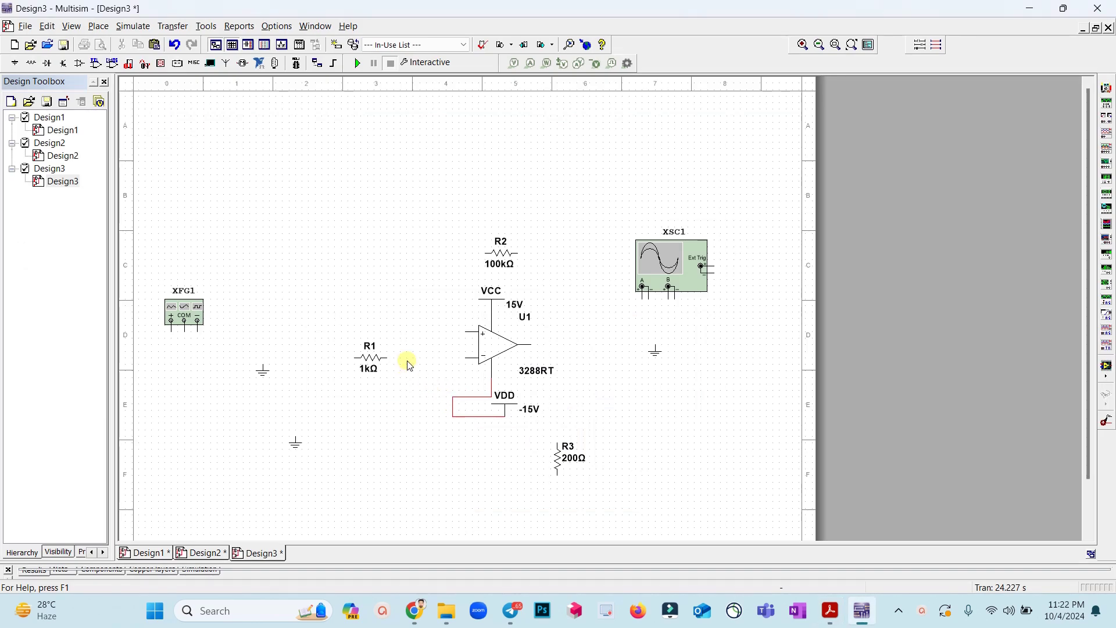
left_click(367, 363)
left_click_drag(368, 364, 376, 343)
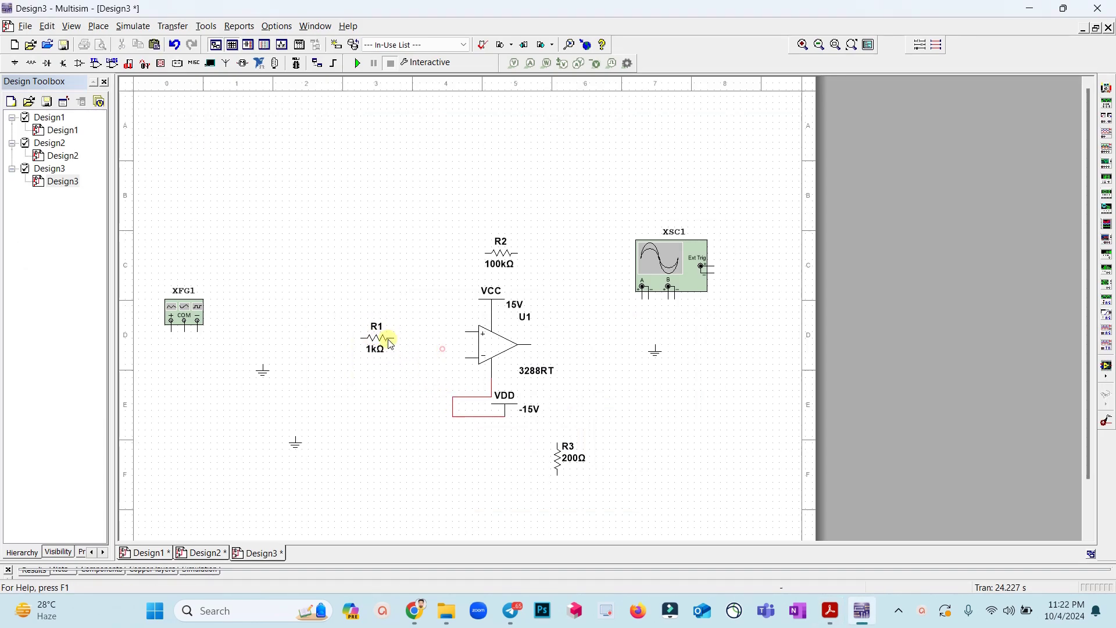
double_click(398, 343)
key("Escape")
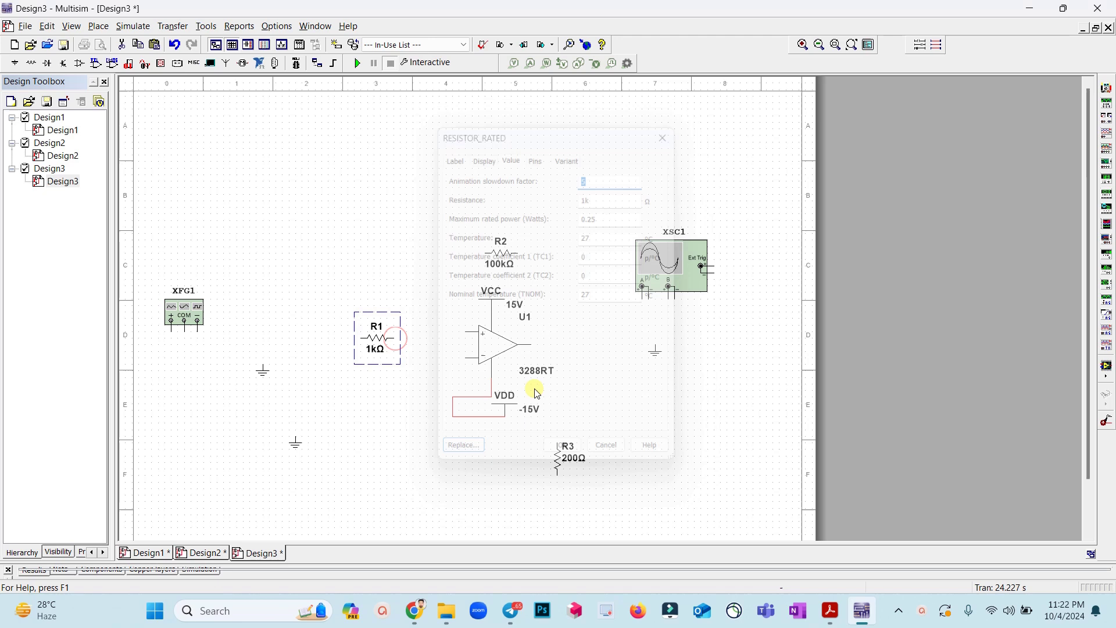
left_click(420, 372)
left_click(395, 347)
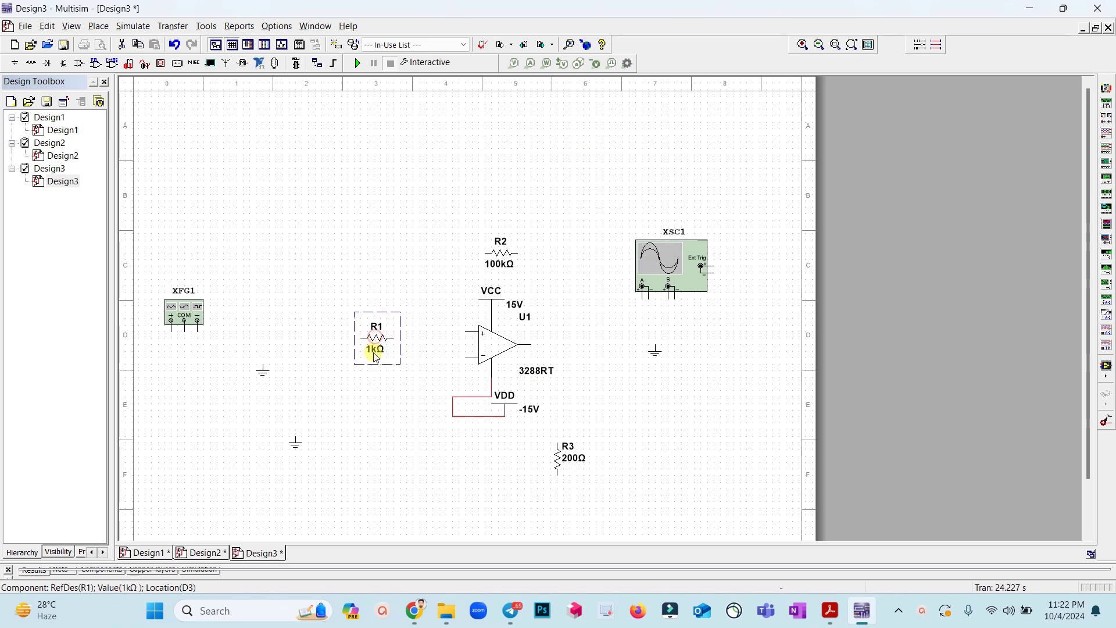
left_click_drag(396, 347, 396, 360)
left_click(392, 351)
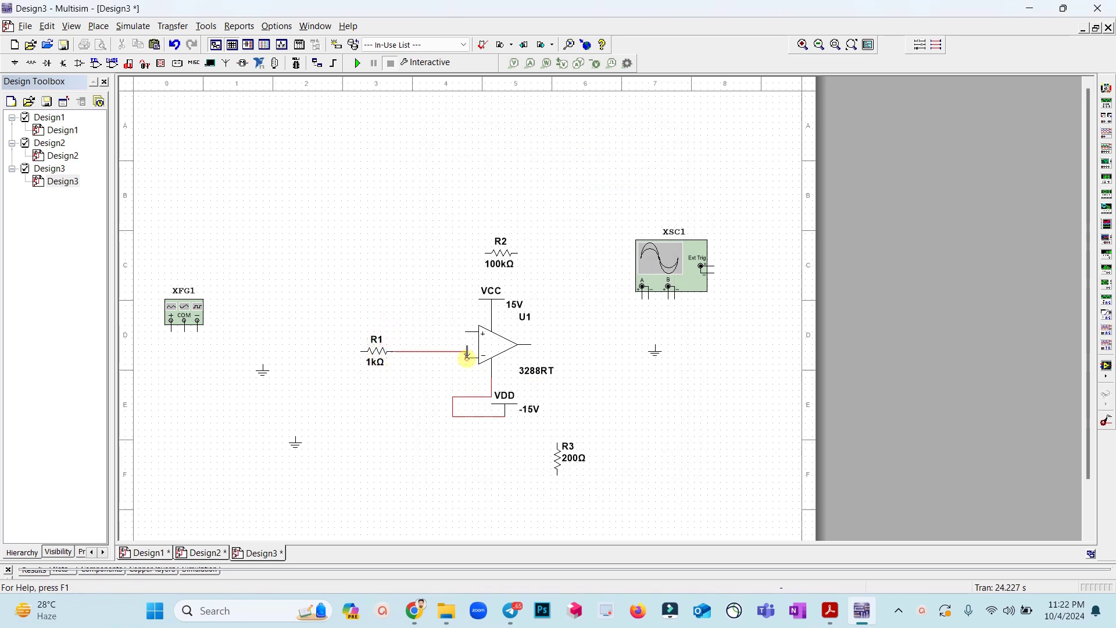
left_click(467, 356)
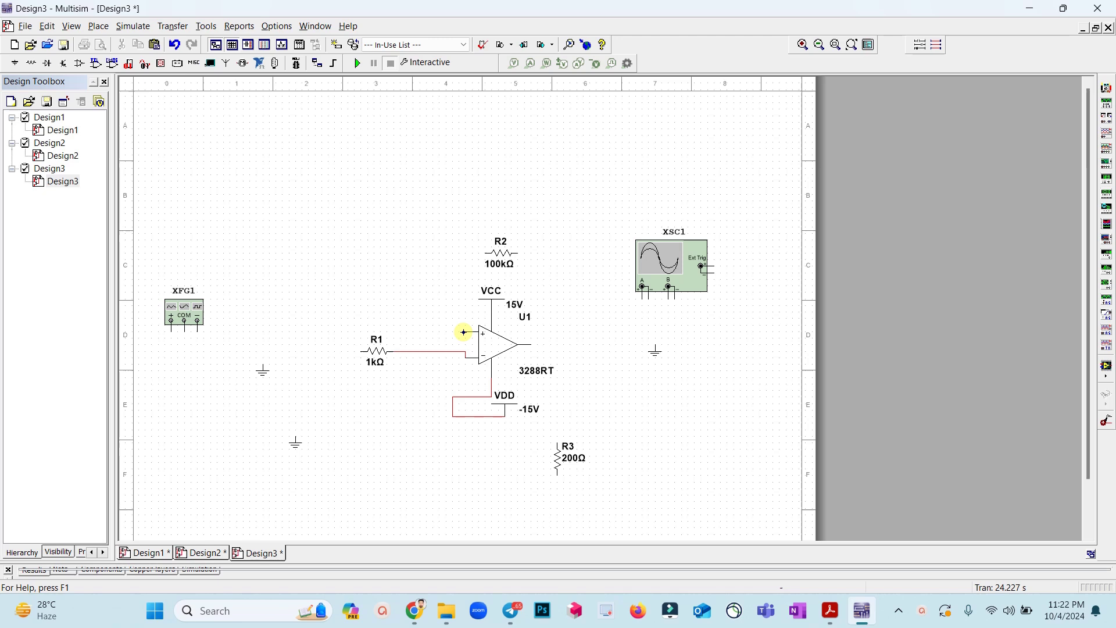
- Attach a ground symbol to U1's non-inverting (+) input, checking the reference PDF
key("alt+Tab")
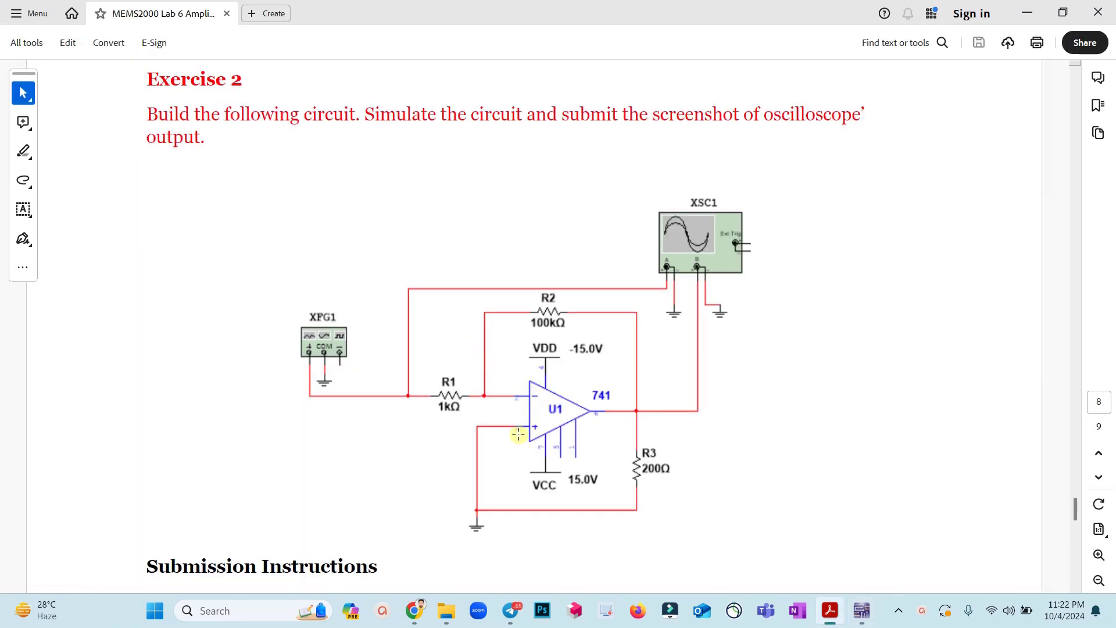
key("alt+Tab")
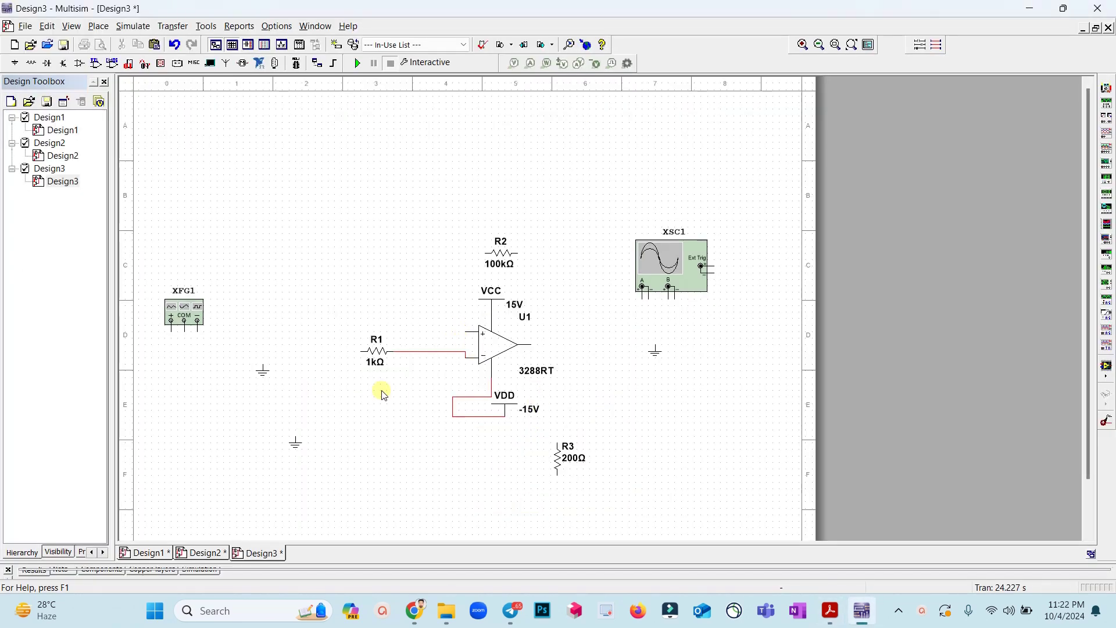
left_click_drag(298, 445, 467, 341)
key("alt+Tab")
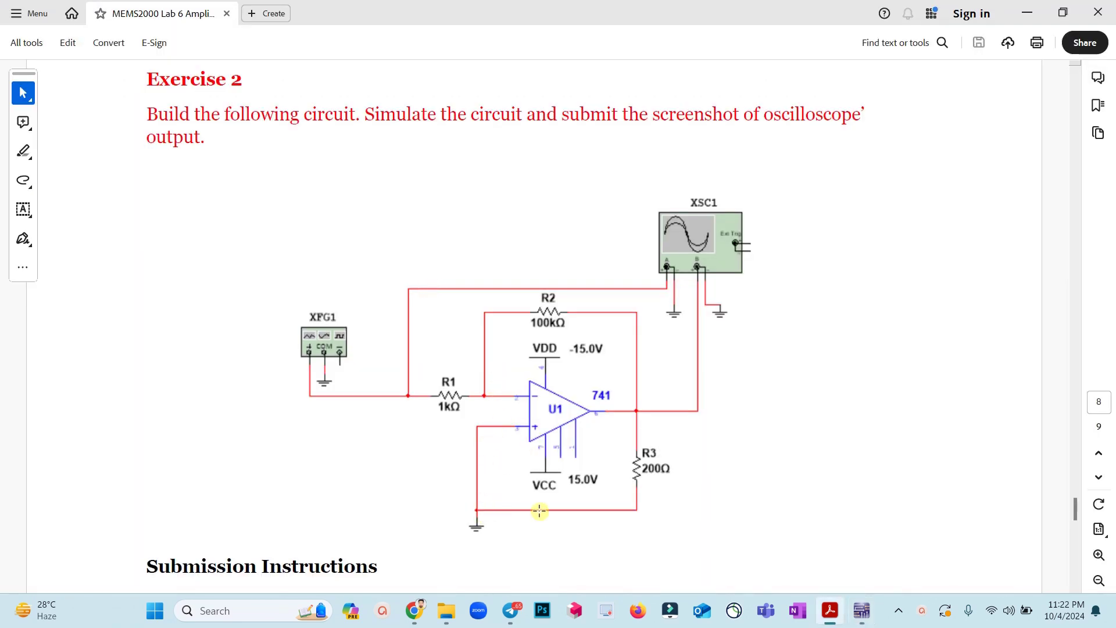
key("alt+Tab")
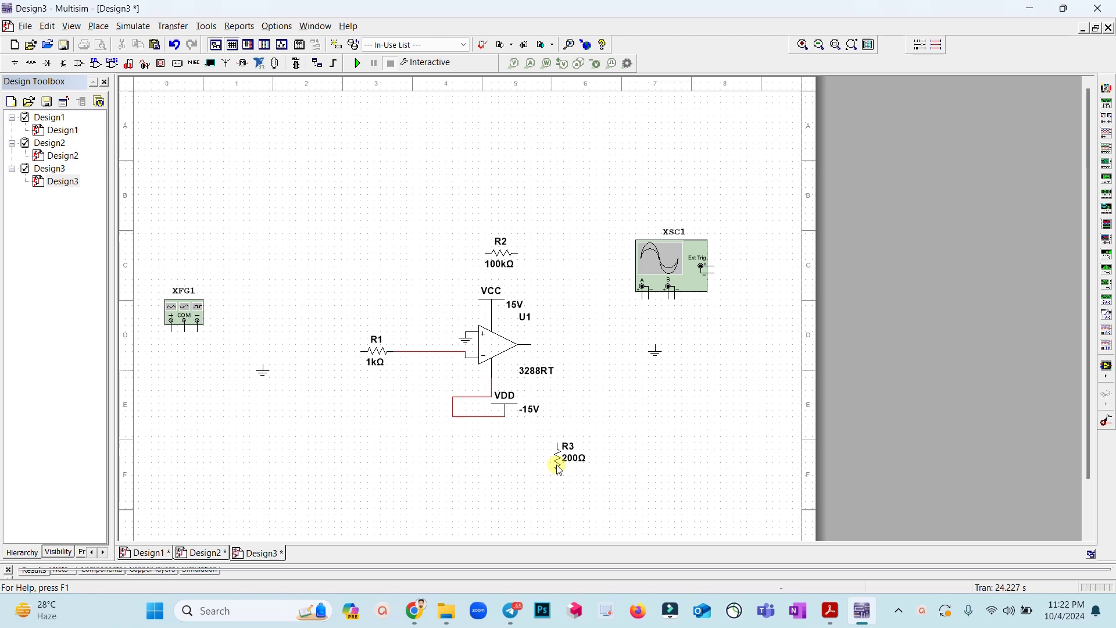
- Move R2 to the lower right and R3 up above the op-amp
key("alt+Tab")
key("alt+Tab")
left_click(557, 467)
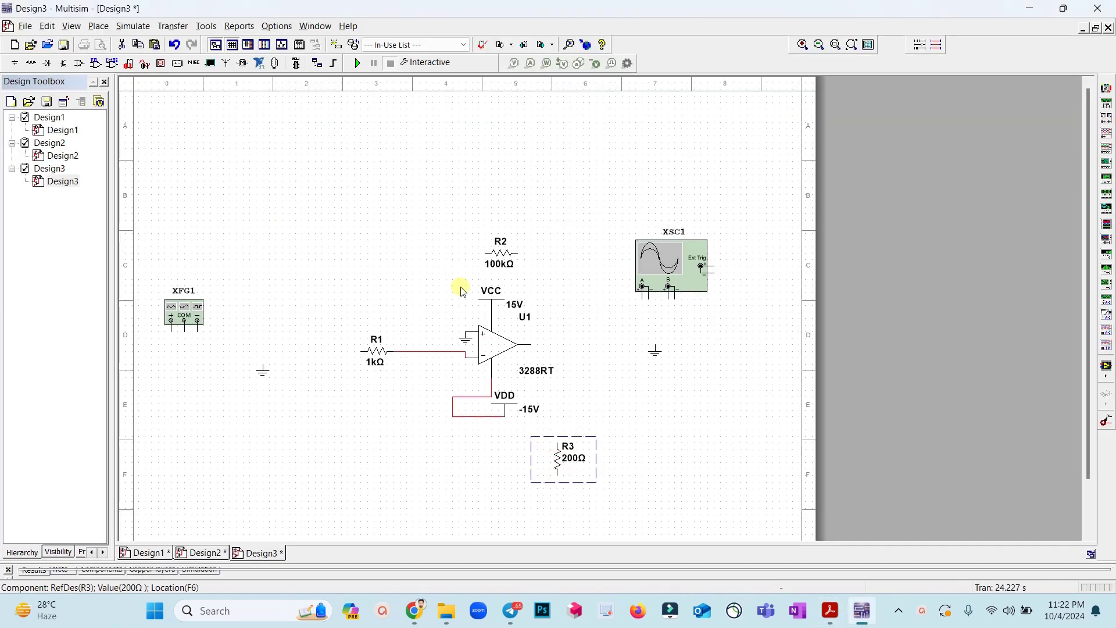
left_click(438, 250)
left_click(497, 255)
left_click_drag(497, 255, 655, 444)
left_click_drag(571, 457, 545, 269)
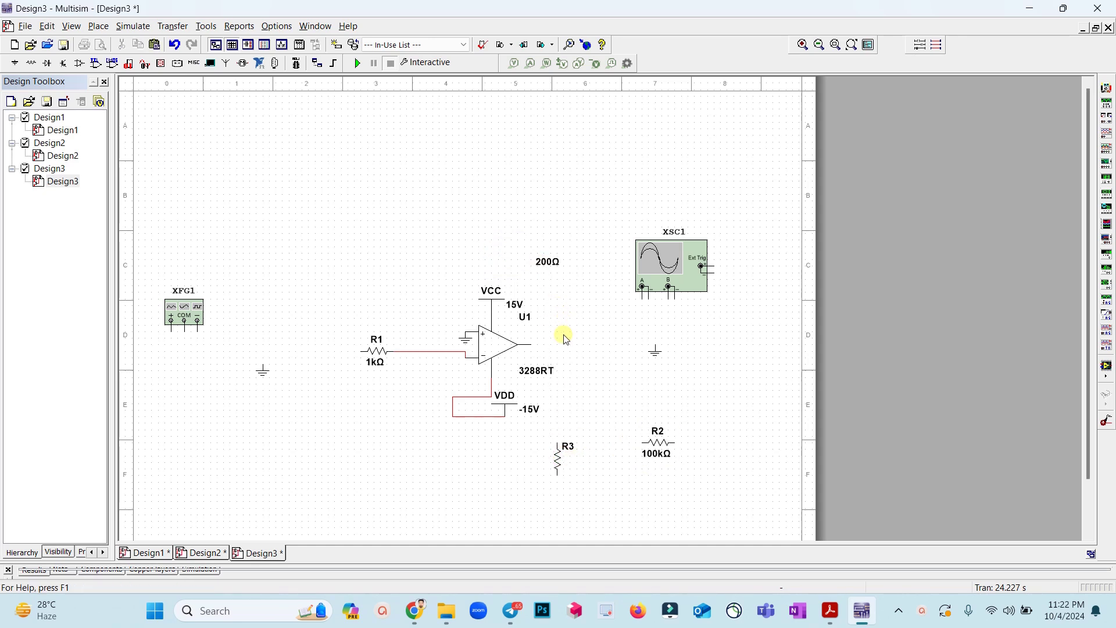
key("ctrl+z")
left_click_drag(553, 455, 496, 255)
left_click(577, 256)
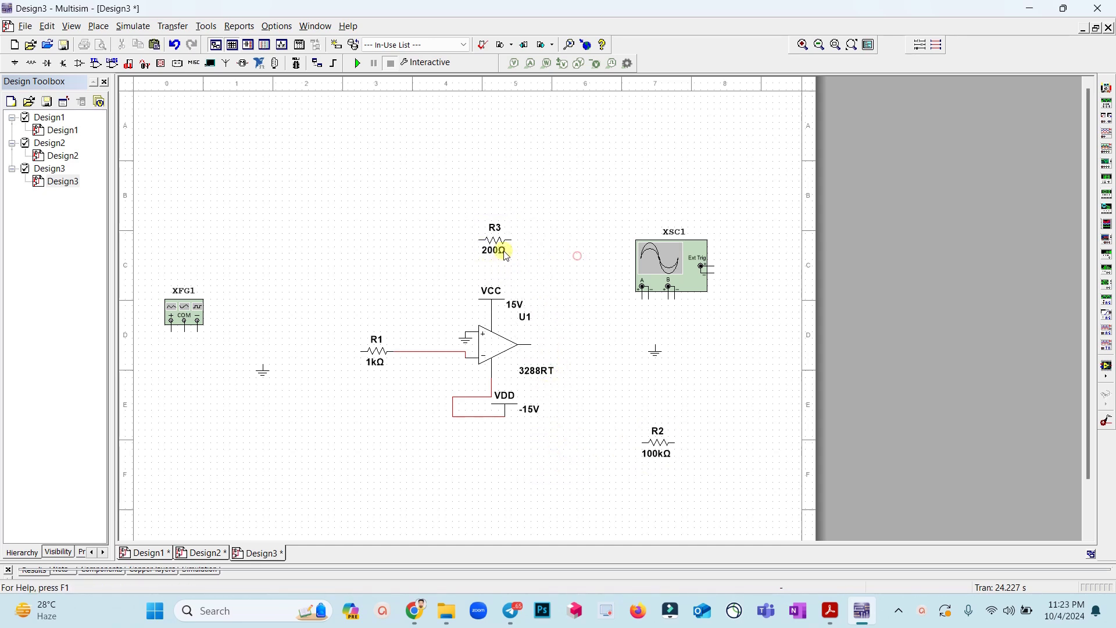
- Place the ground beside U1's + input and join R3's left pin to that grounded wire
left_click(476, 239)
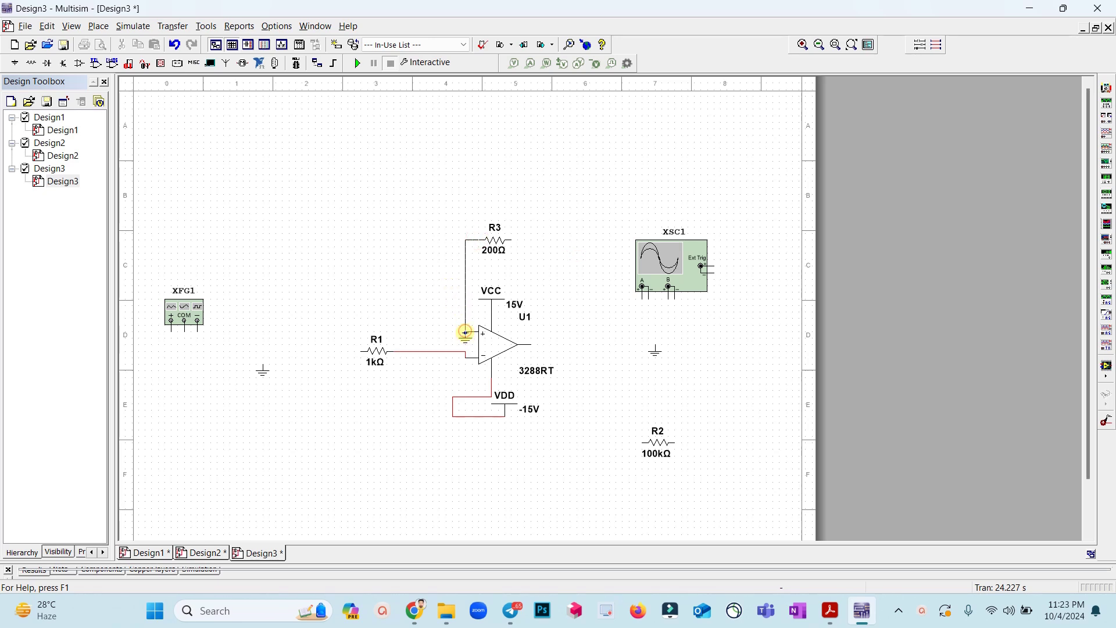
left_click(462, 343)
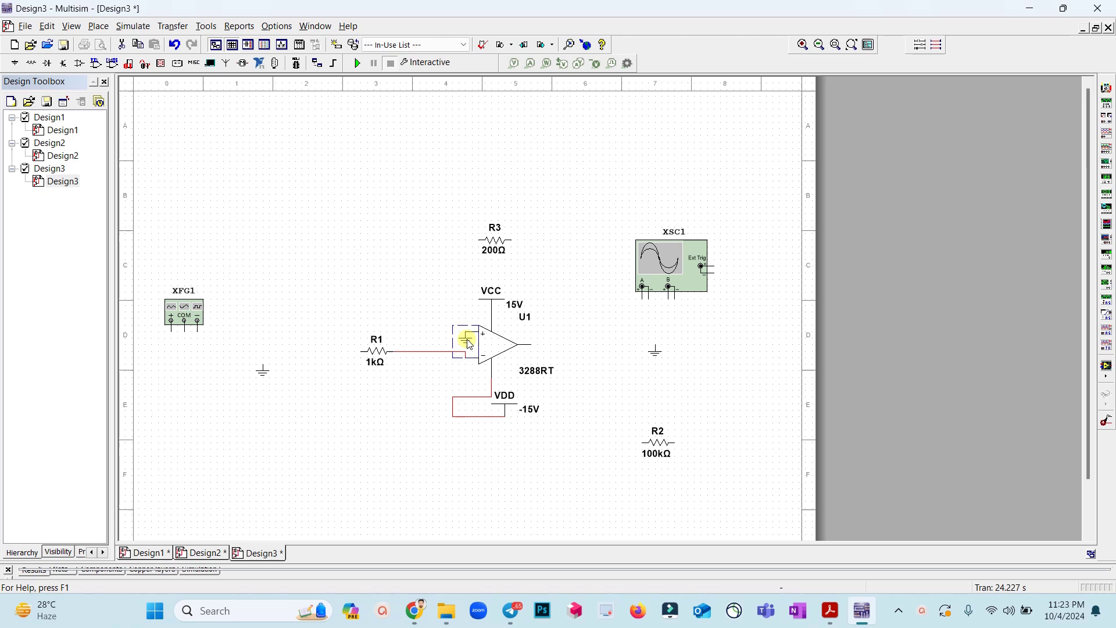
left_click(431, 314)
left_click(478, 243)
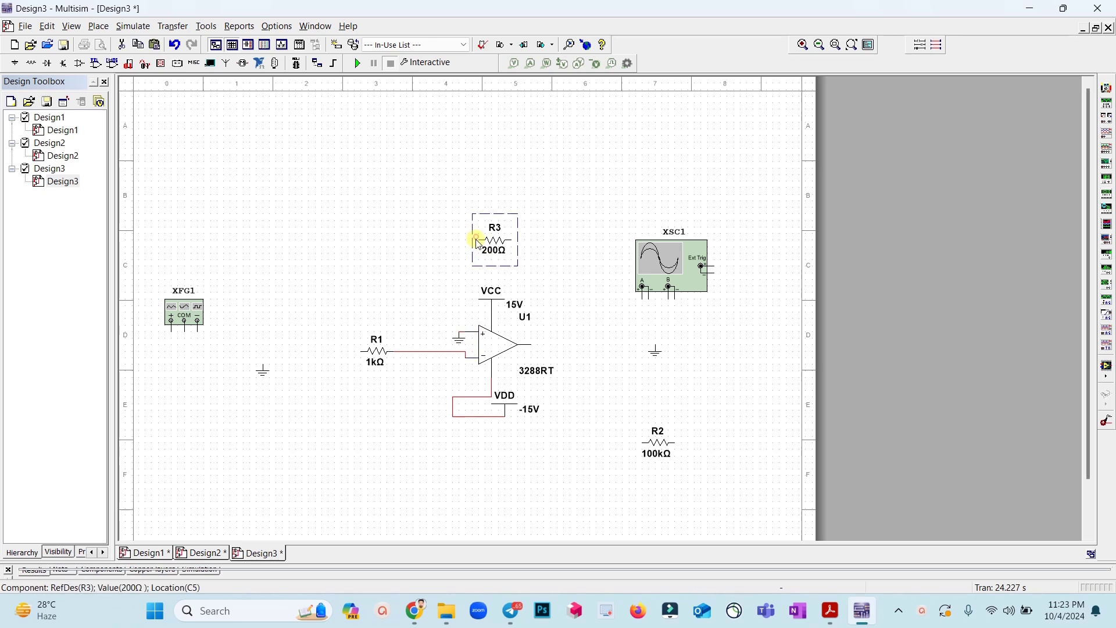
left_click(458, 250)
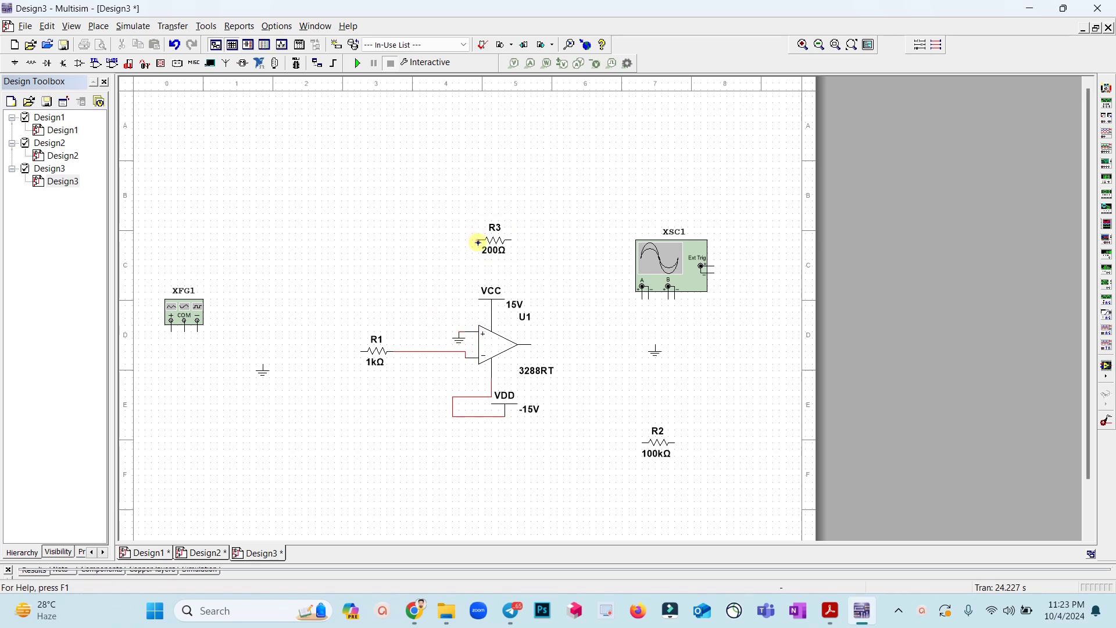
left_click_drag(478, 242, 457, 334)
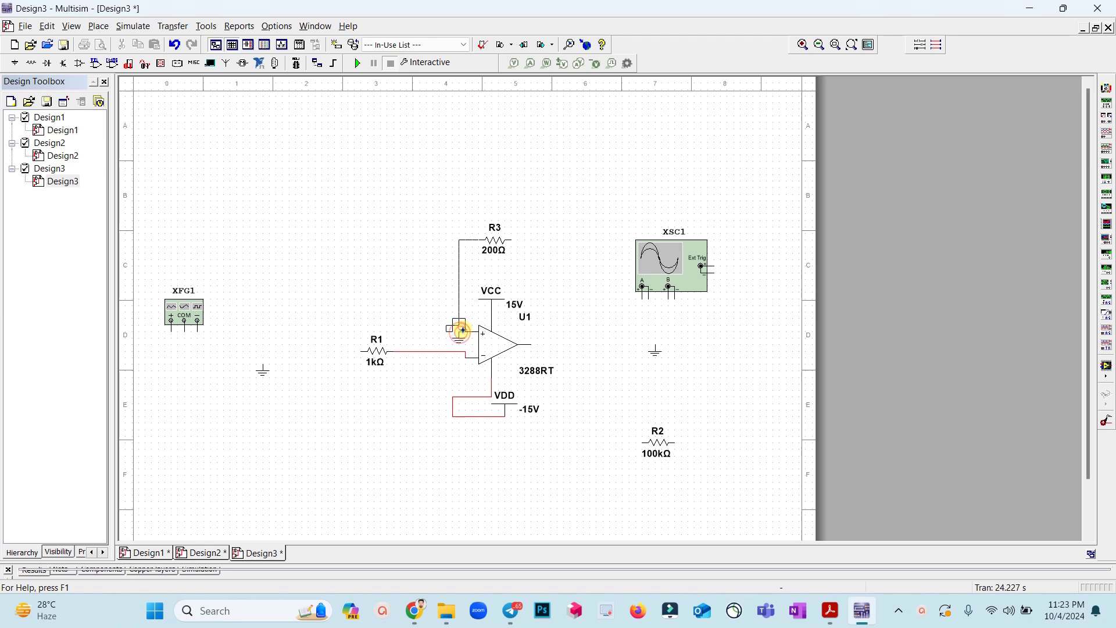
left_click_drag(451, 330, 429, 317)
left_click(442, 285)
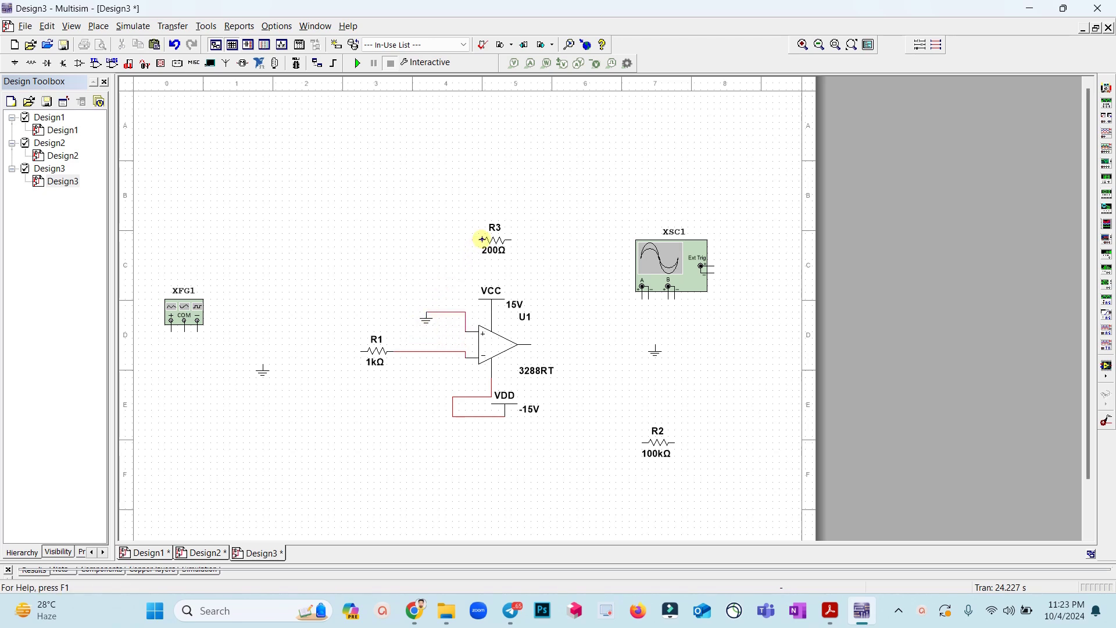
left_click(479, 240)
left_click(448, 315)
left_click(429, 276)
key("alt+Tab")
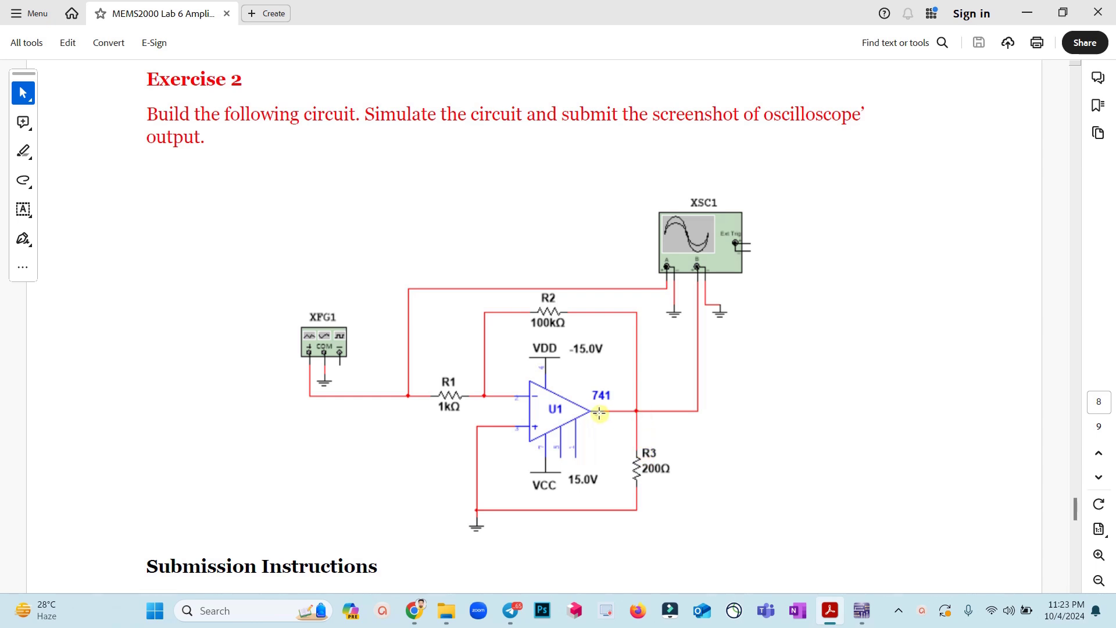
- Wire R3's right pin to the op-amp output
key("alt+Tab")
left_click(512, 239)
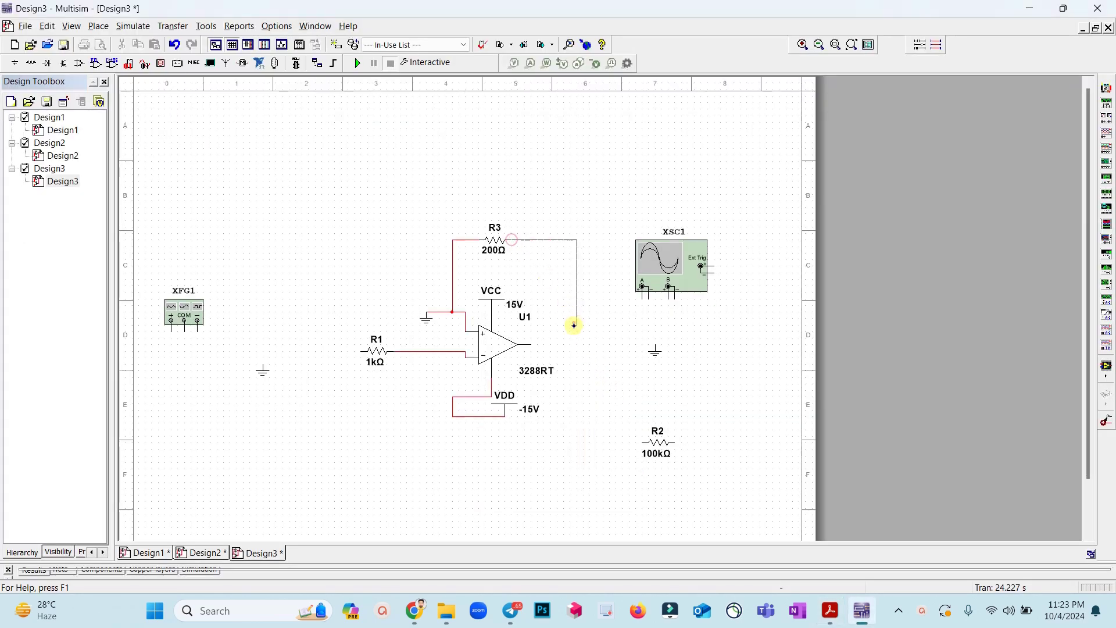
left_click(528, 344)
left_click(593, 356)
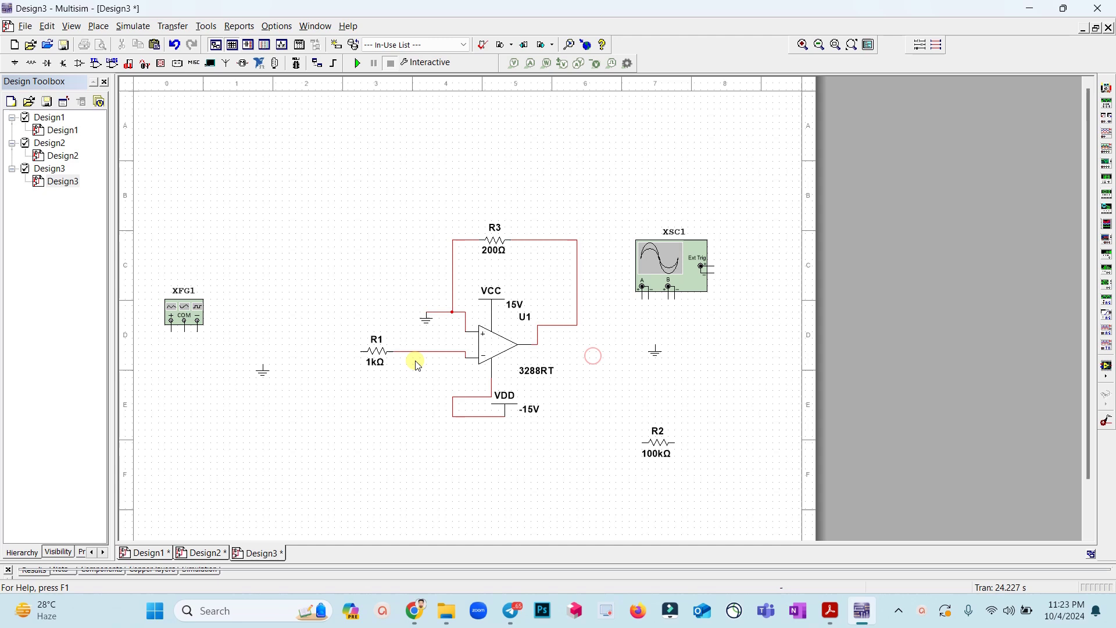
- Connect XFG1's + terminal to R1 and ground its COM terminal
left_click(171, 332)
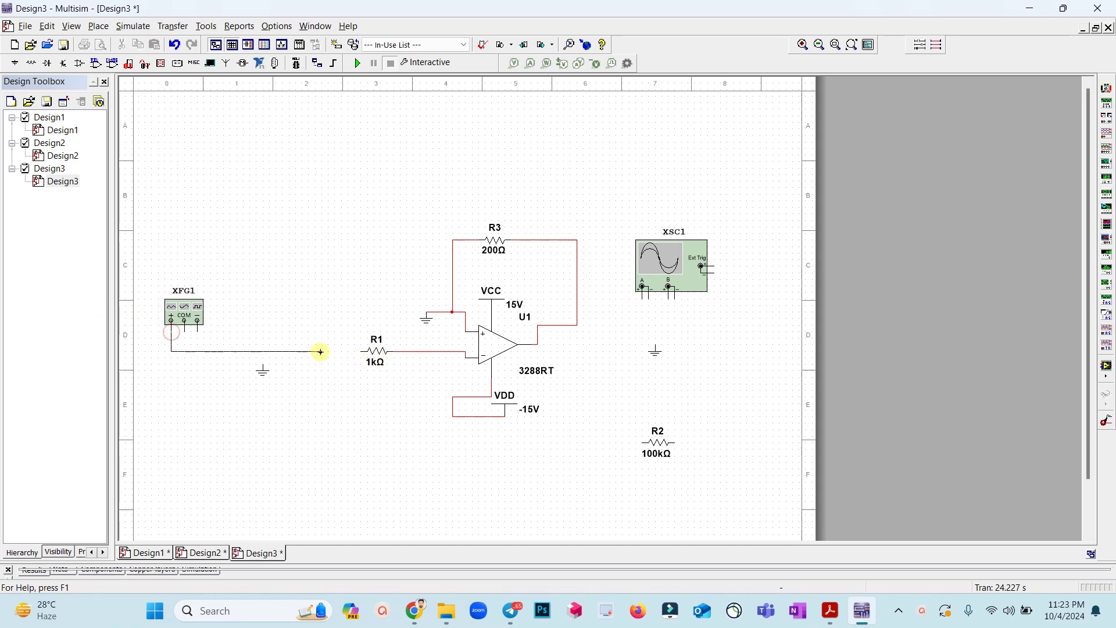
left_click(363, 354)
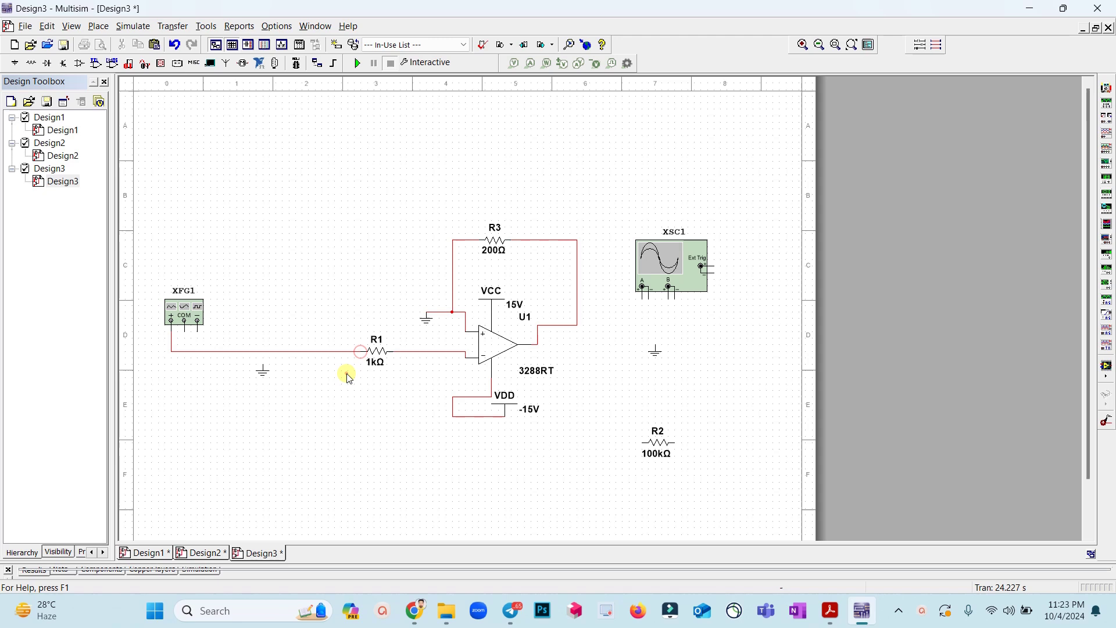
left_click(263, 371)
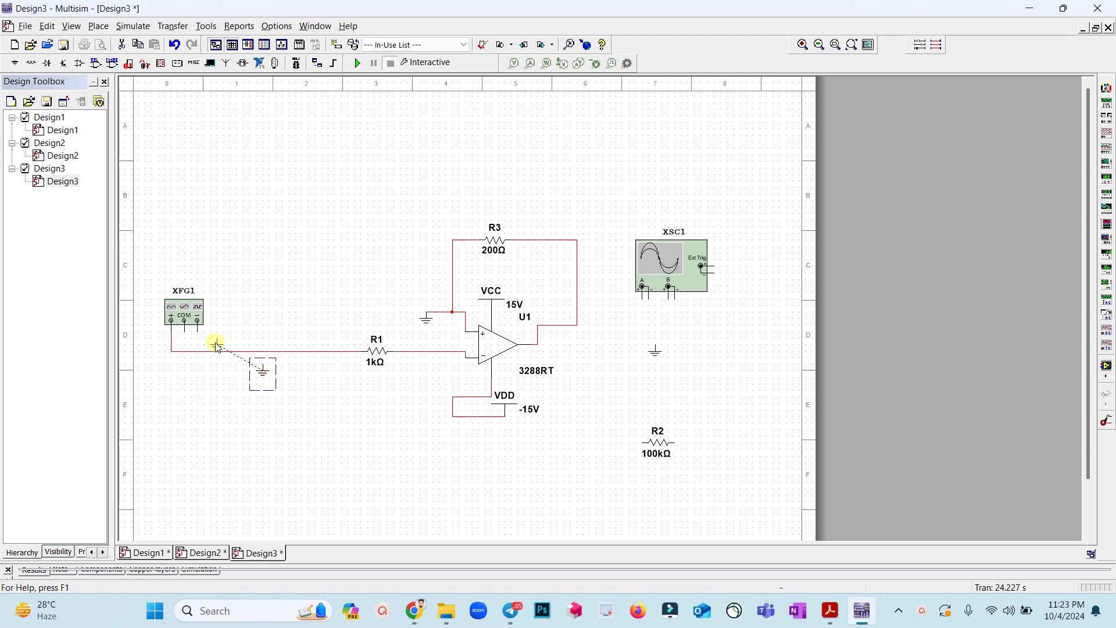
left_click(184, 345)
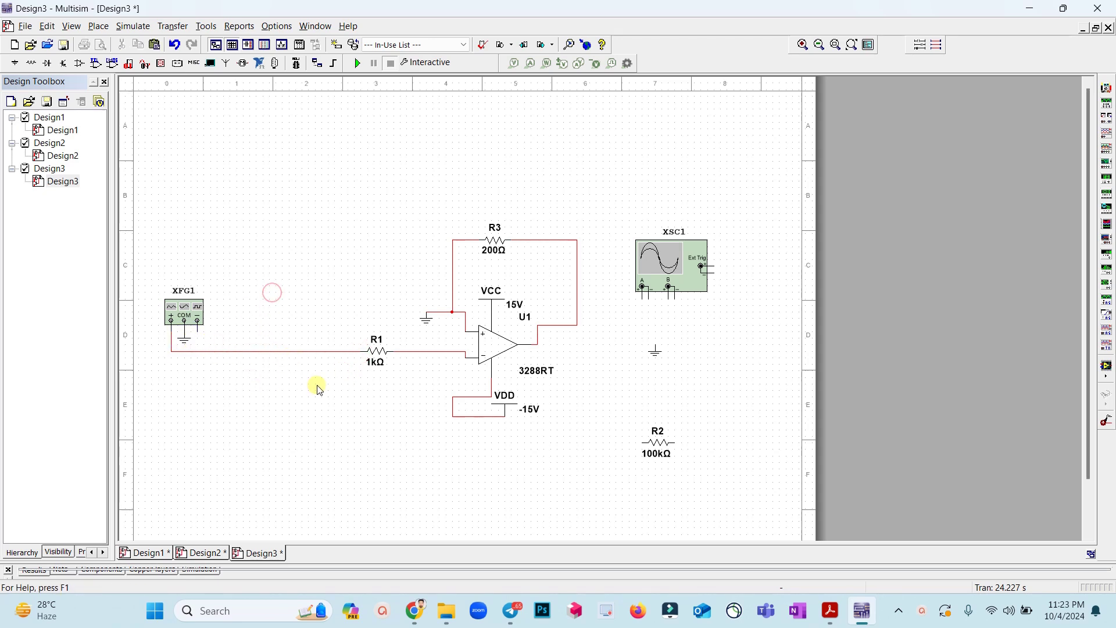
key("alt+Tab")
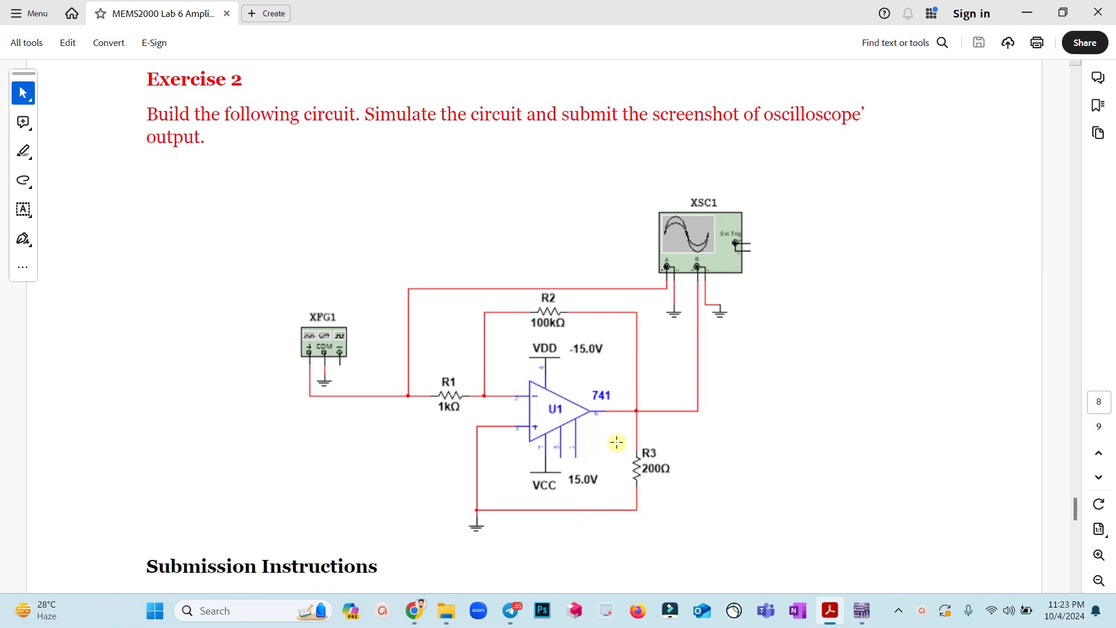
- Move the 100kΩ R2 below the VDD supply
key("alt+Tab")
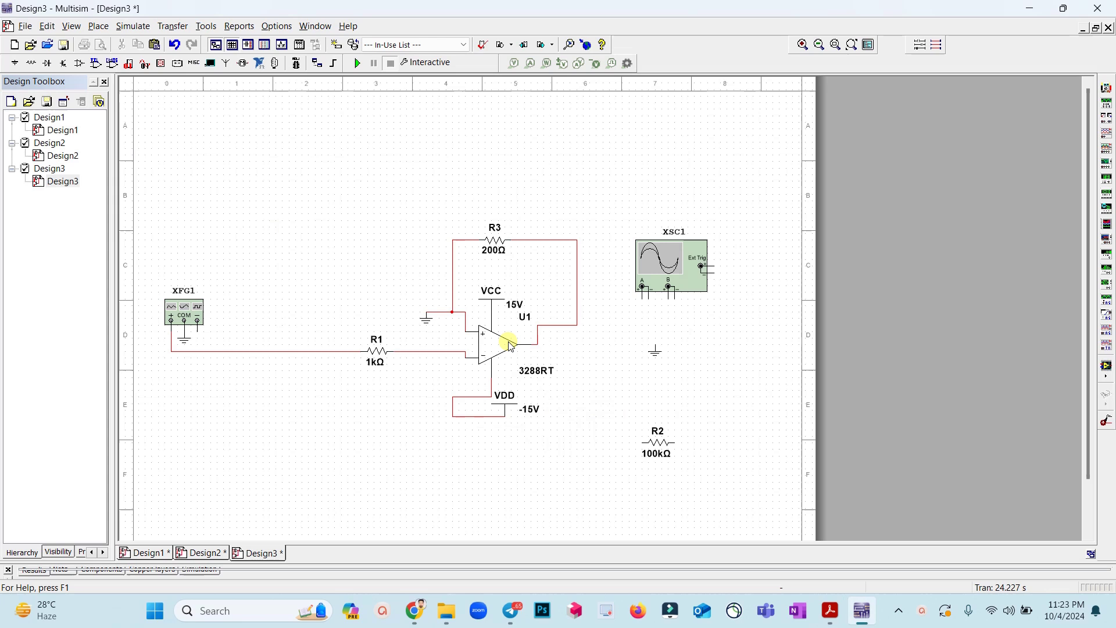
left_click(659, 448)
left_click_drag(660, 447, 509, 462)
left_click(551, 442)
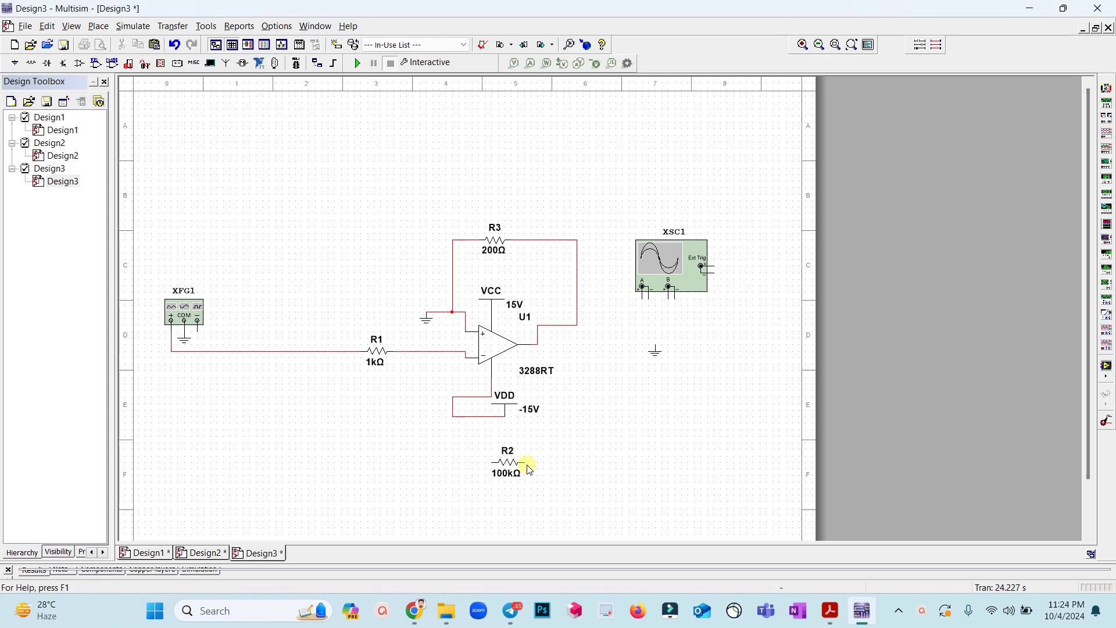
- Wire R2 between U1's output and the inverting-input wire, and ground scope channel A
left_click(527, 463)
left_click(571, 326)
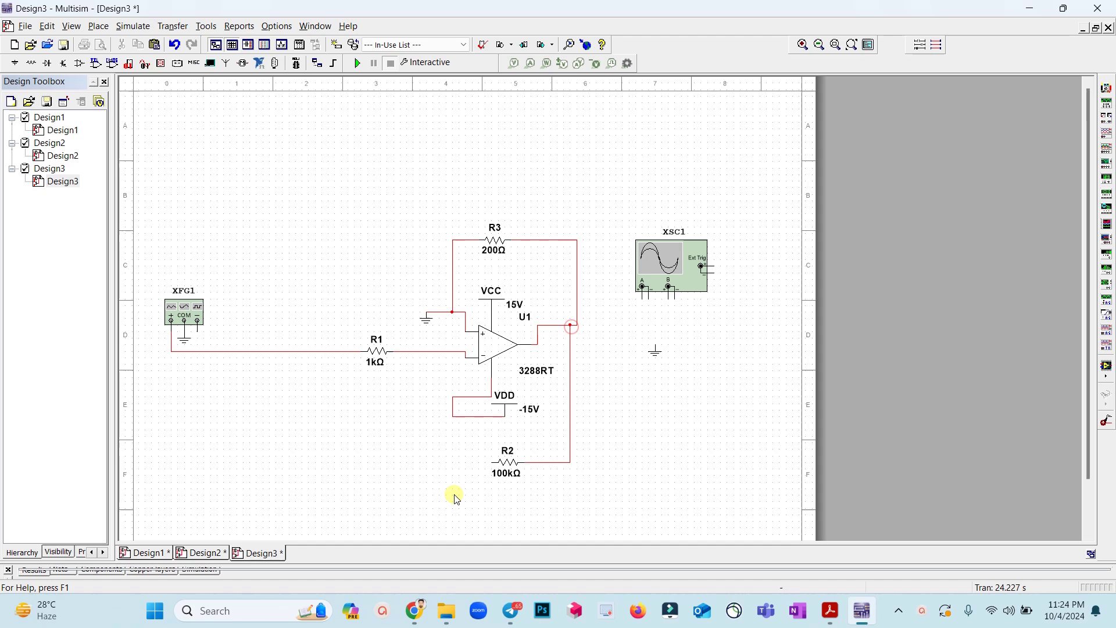
left_click(492, 462)
left_click(425, 352)
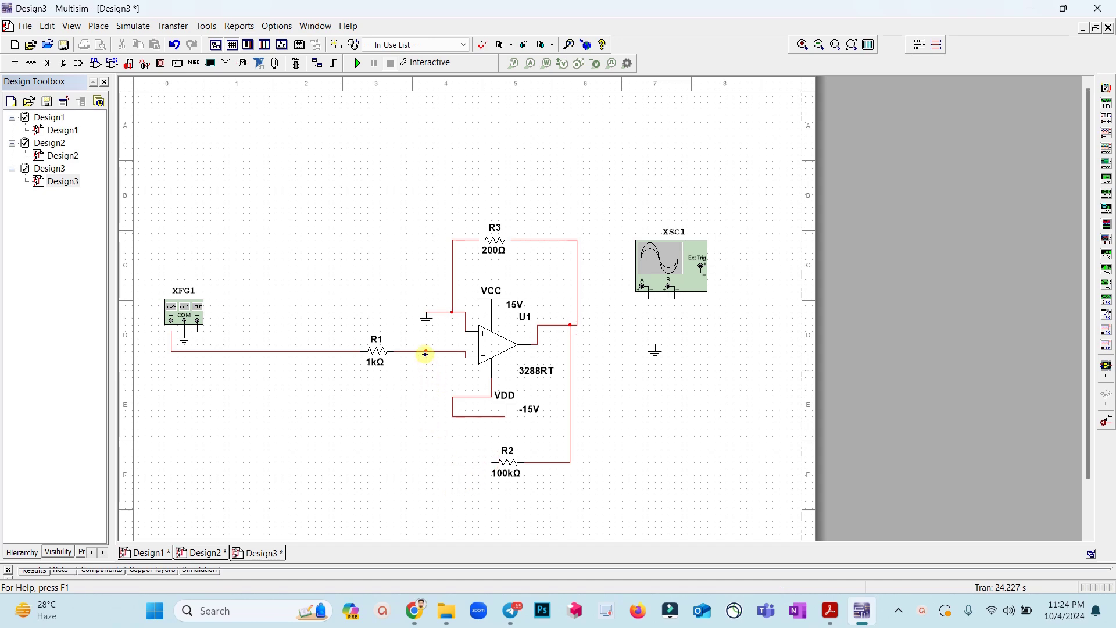
left_click(425, 352)
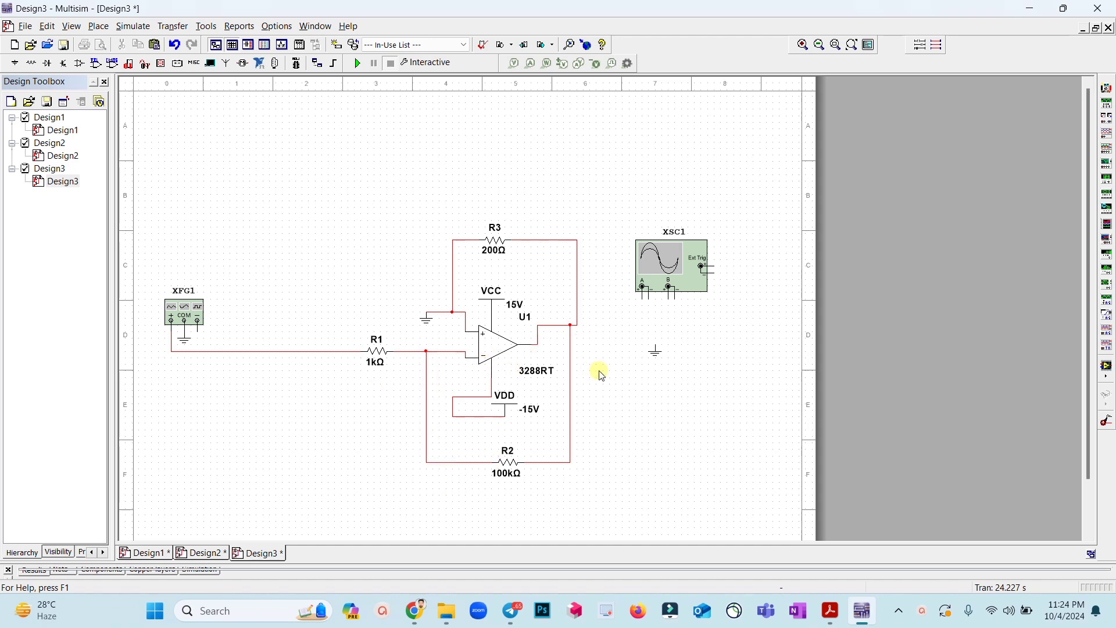
left_click(650, 309)
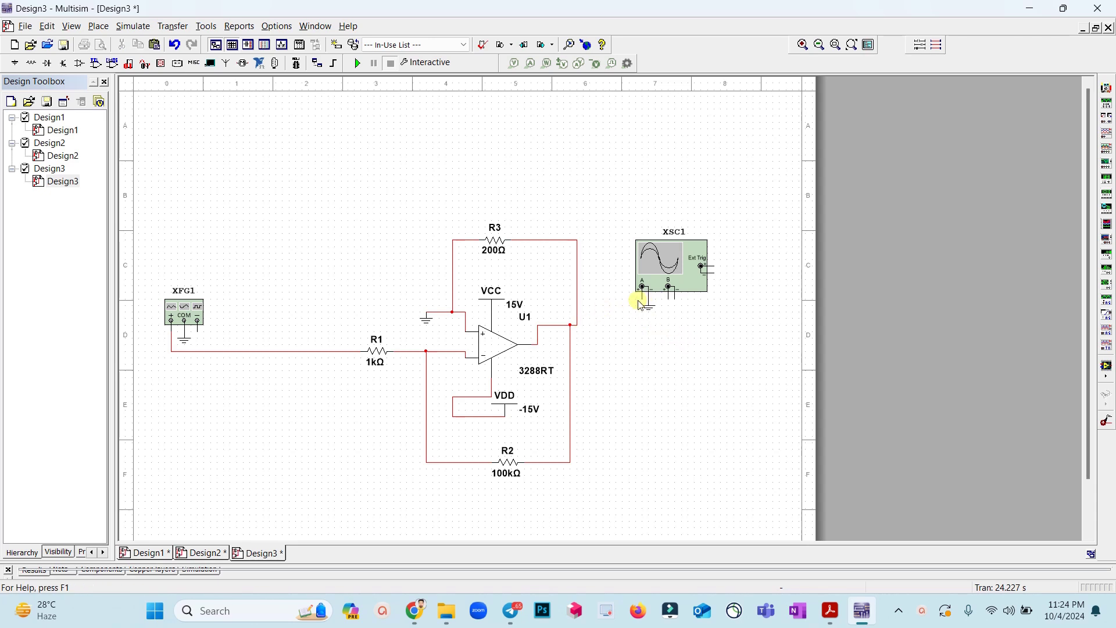
double_click(185, 314)
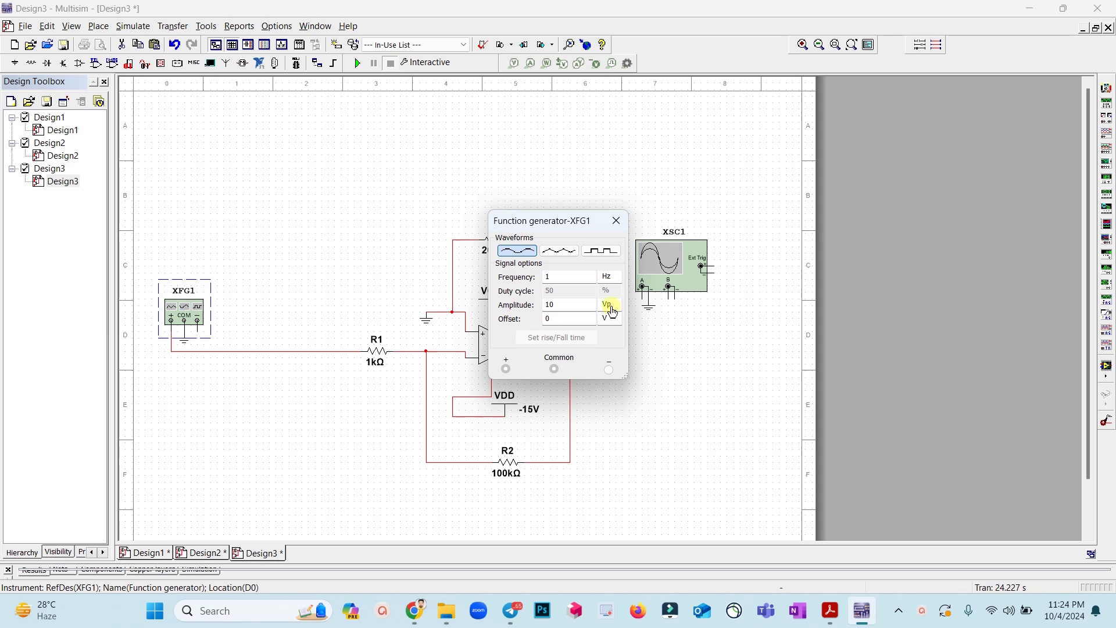
- Change the generator's amplitude unit from Vp to mVp for 10 mVp, then close it
left_click(612, 311)
left_click(620, 335)
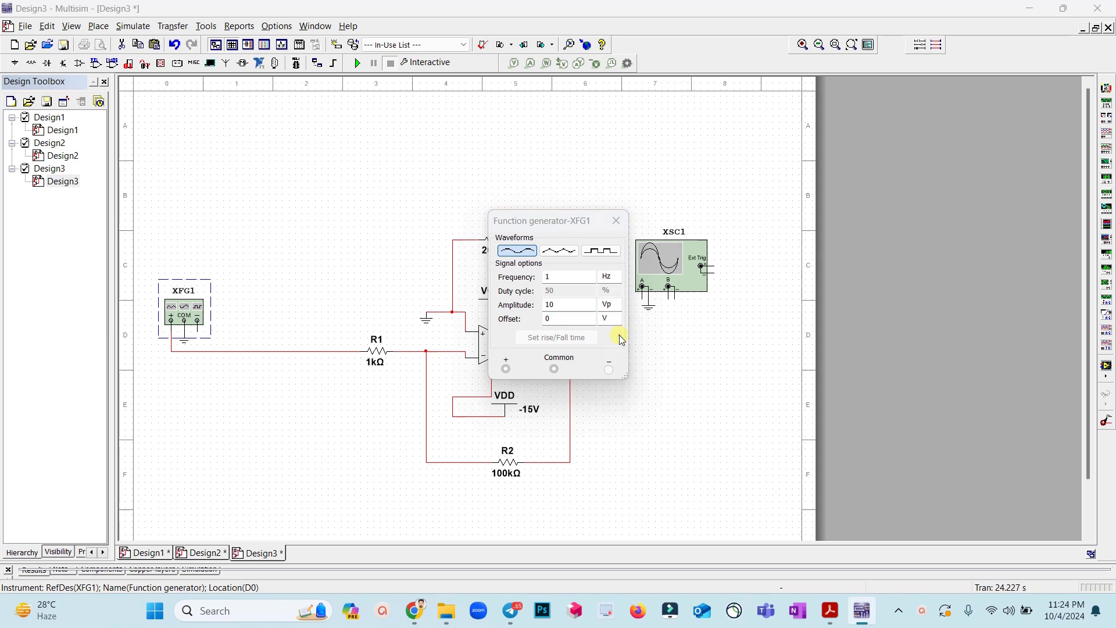
left_click(615, 221)
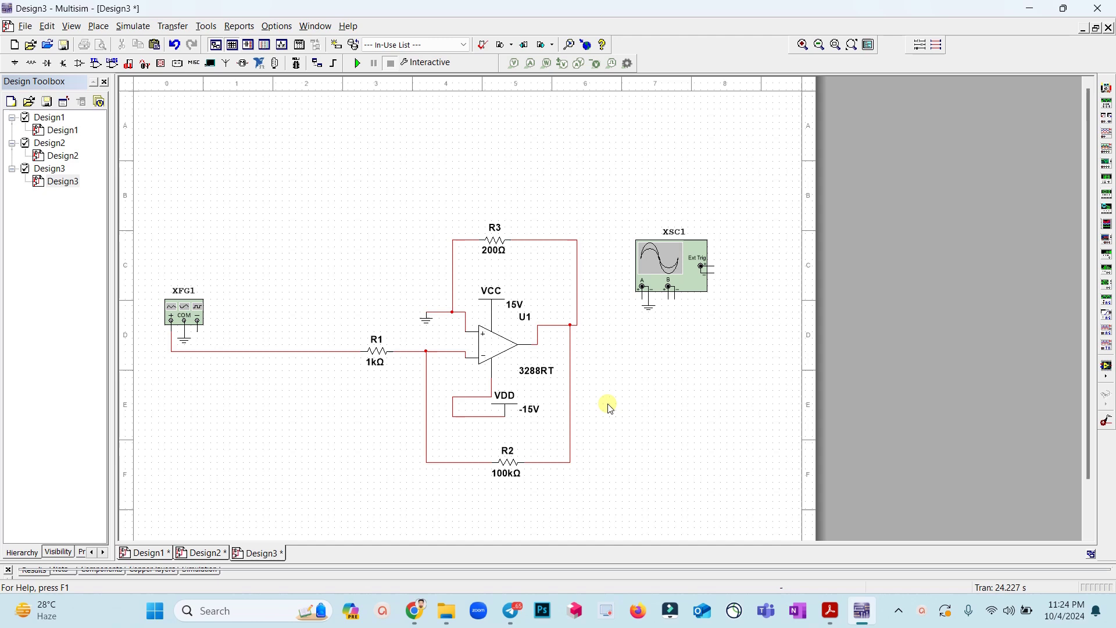
- Start the simulation and open the oscilloscope with the trigger set to single sweep
left_click(632, 359)
left_click(358, 63)
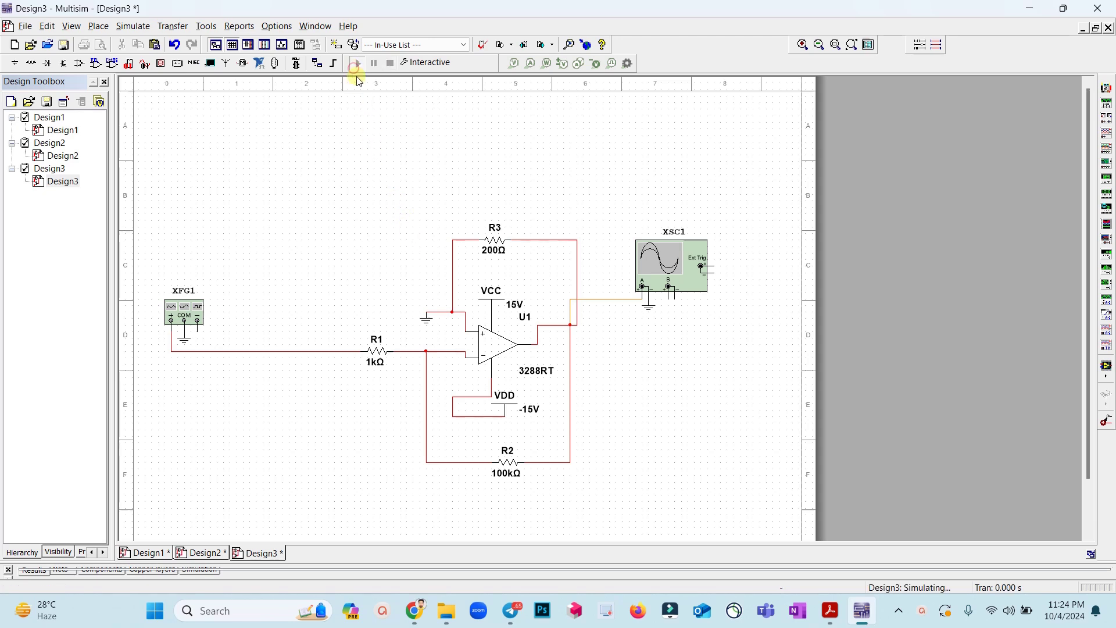
double_click(640, 273)
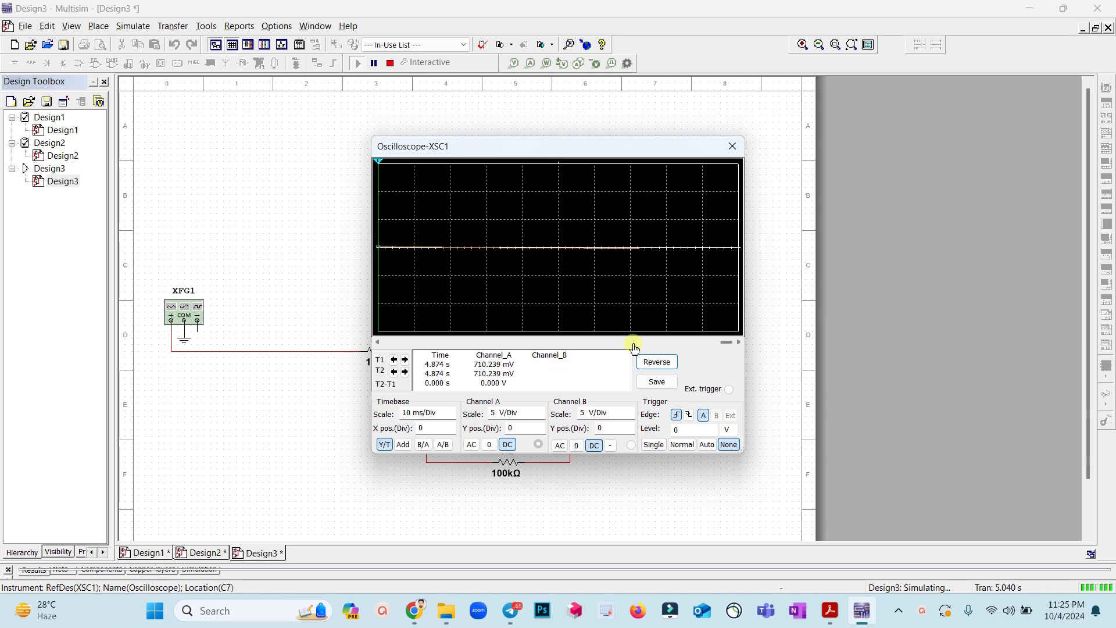
left_click(654, 444)
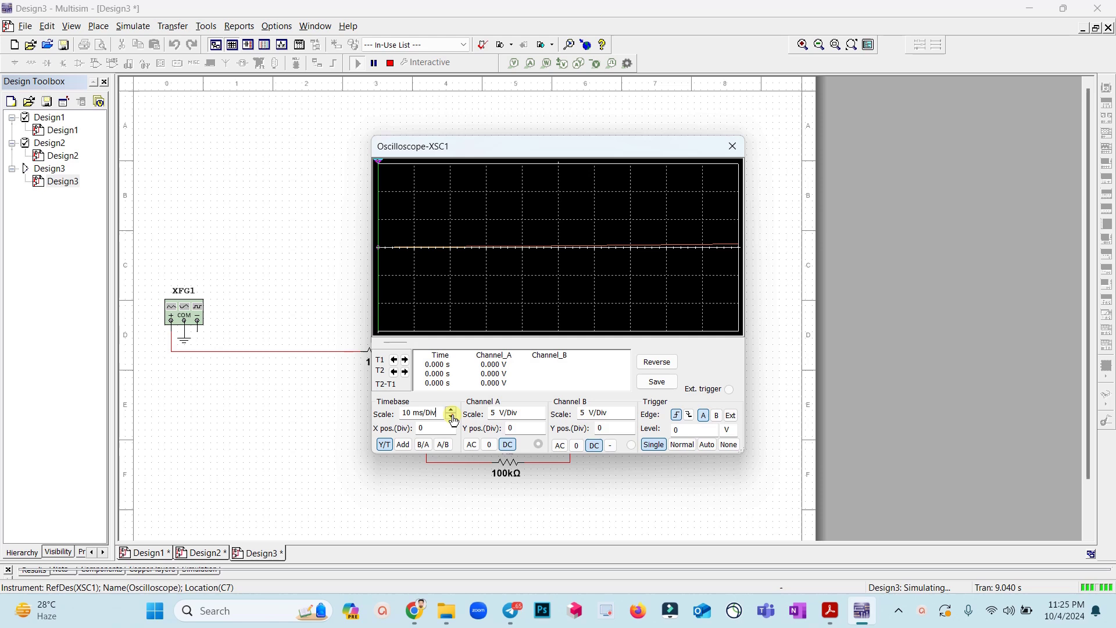
- Shorten the timebase, then step Channel A's scale until it reads 1 V/Div
left_click(453, 418)
left_click(452, 418)
left_click(452, 417)
left_click(452, 417)
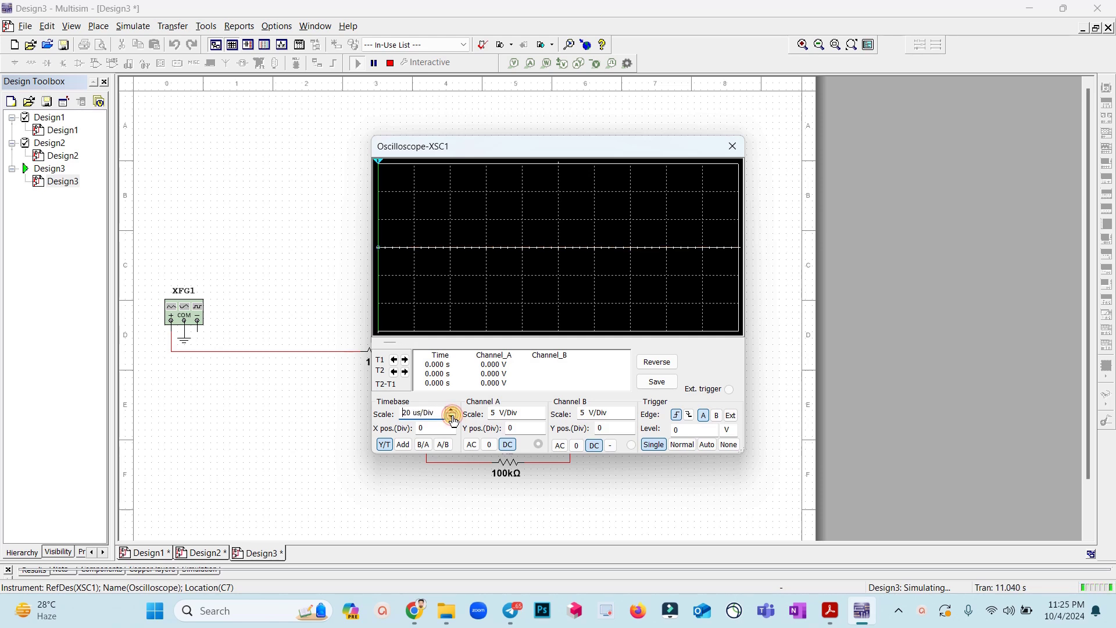
left_click(542, 419)
left_click(542, 418)
left_click(542, 417)
left_click(542, 417)
left_click(542, 418)
left_click(542, 418)
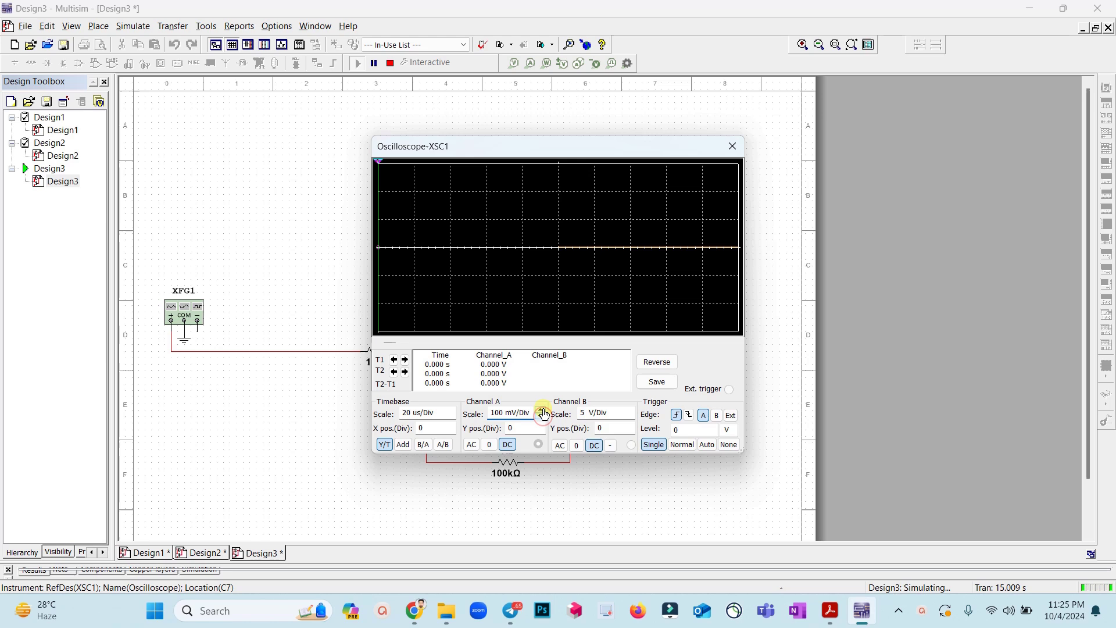
left_click(540, 410)
left_click(540, 410)
left_click(541, 410)
left_click(540, 410)
left_click(540, 410)
left_click(541, 410)
left_click(540, 410)
left_click(540, 410)
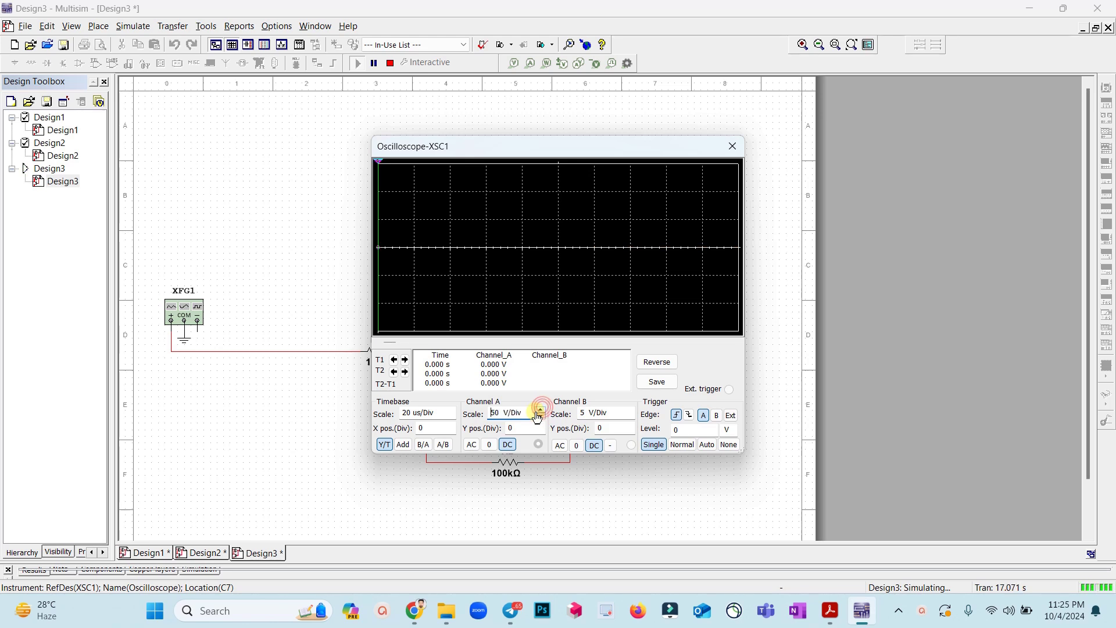
left_click(540, 417)
left_click(541, 419)
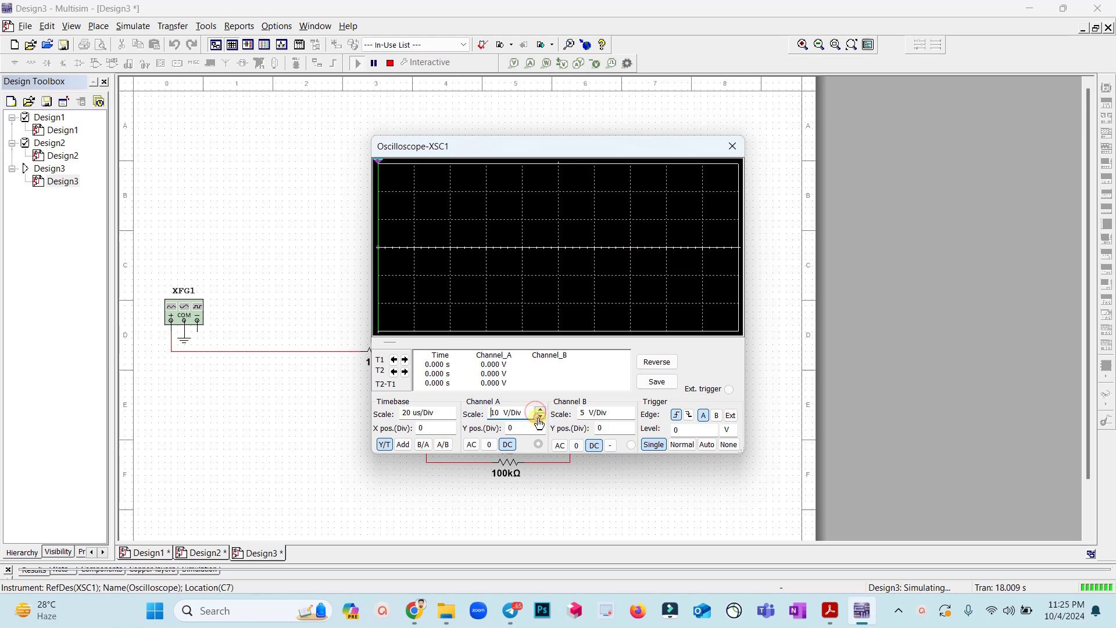
- Set the timebase to 500 ms/Div and put cursor T2 on the 998.916 mV peak at 1.258 s
left_click(454, 417)
left_click(453, 410)
left_click(452, 410)
left_click(452, 410)
left_click(453, 410)
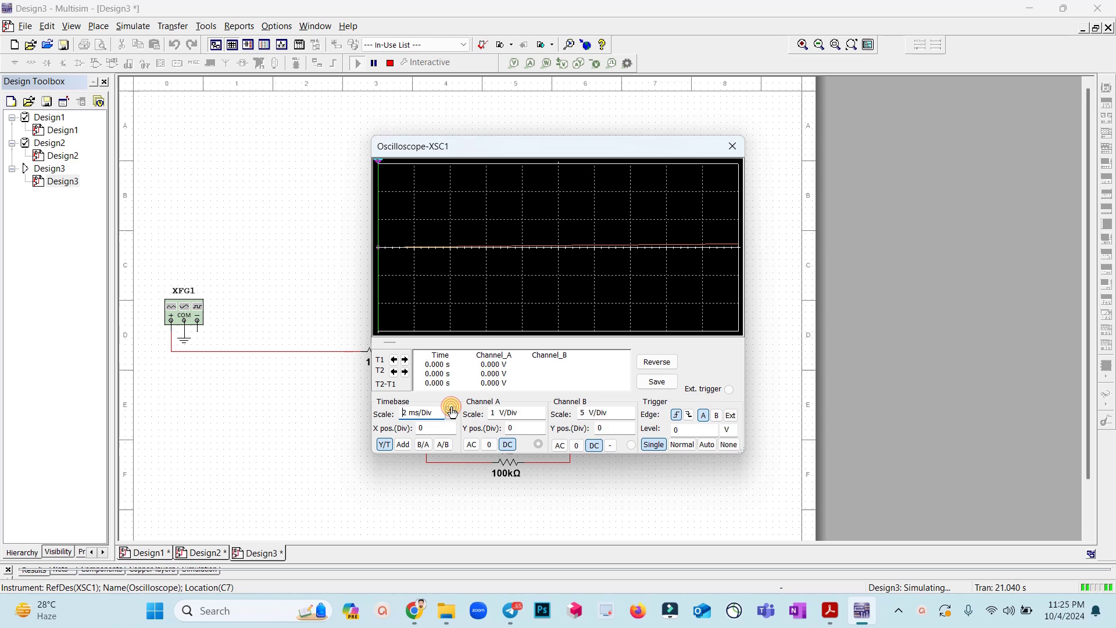
left_click(452, 410)
left_click(452, 410)
left_click(451, 409)
left_click(451, 410)
left_click(451, 410)
left_click(451, 410)
left_click(451, 410)
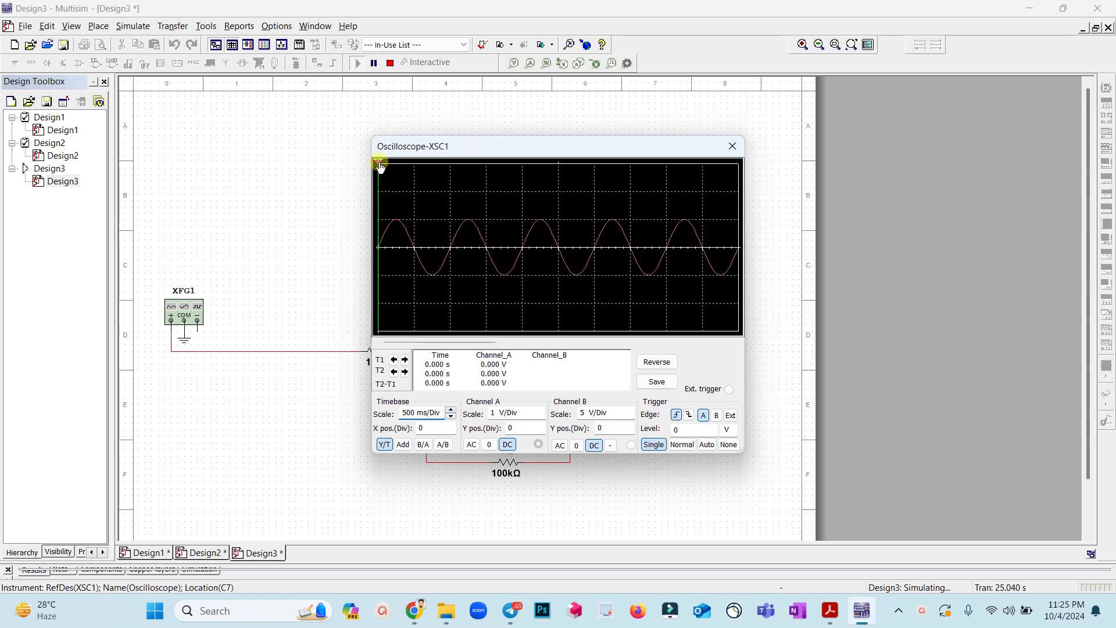
left_click_drag(380, 167, 470, 179)
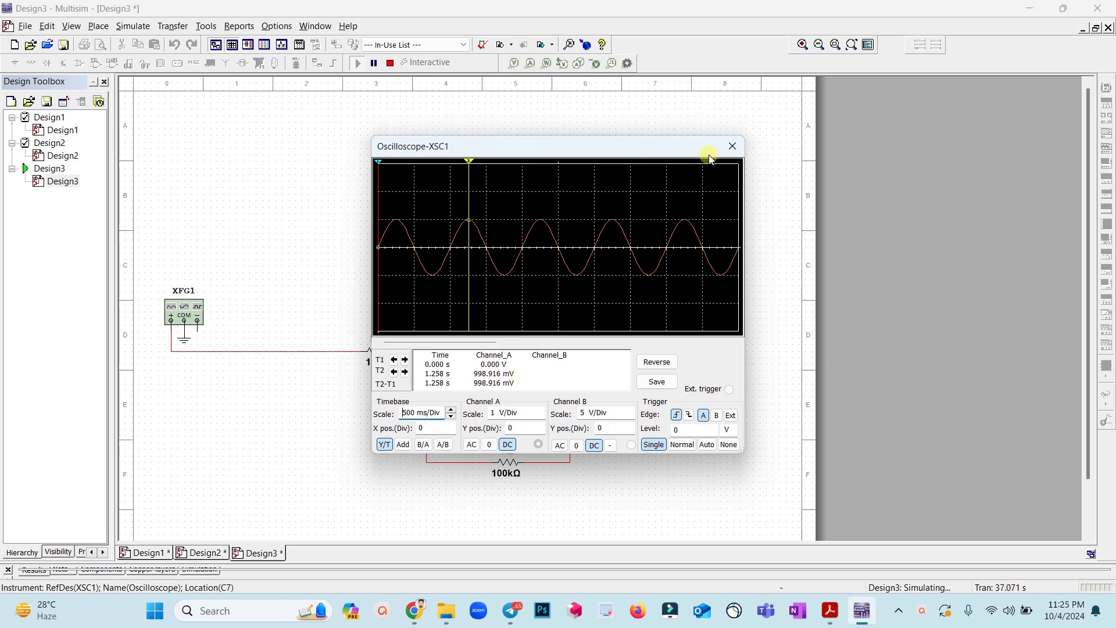
- Close the scope, stop the simulation, and wire channel B to the input line before R1
left_click(731, 149)
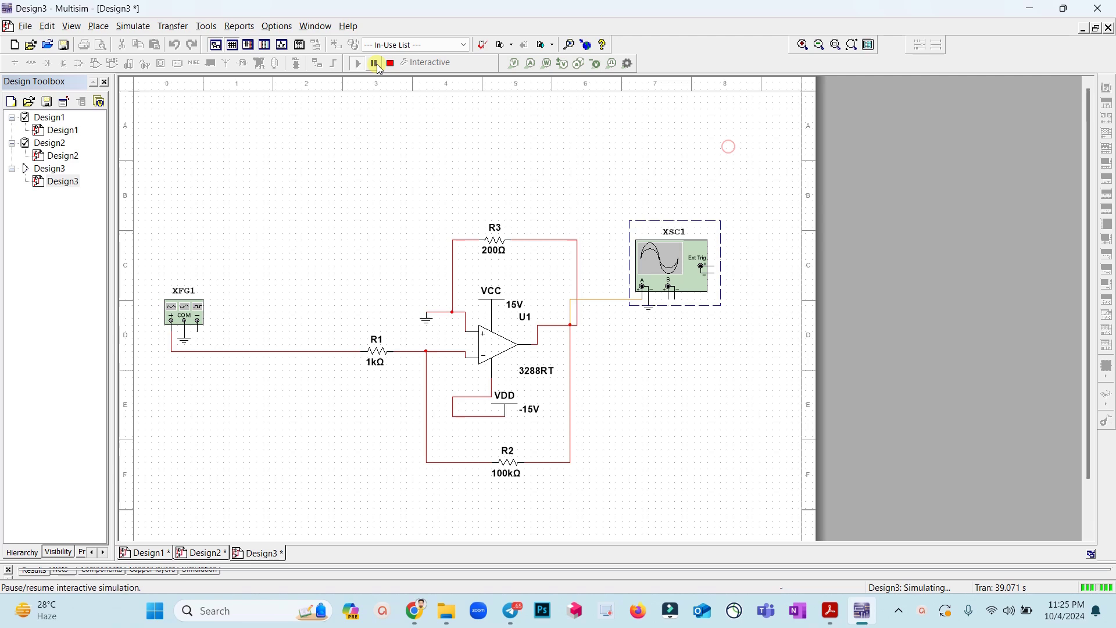
left_click(390, 63)
left_click(636, 393)
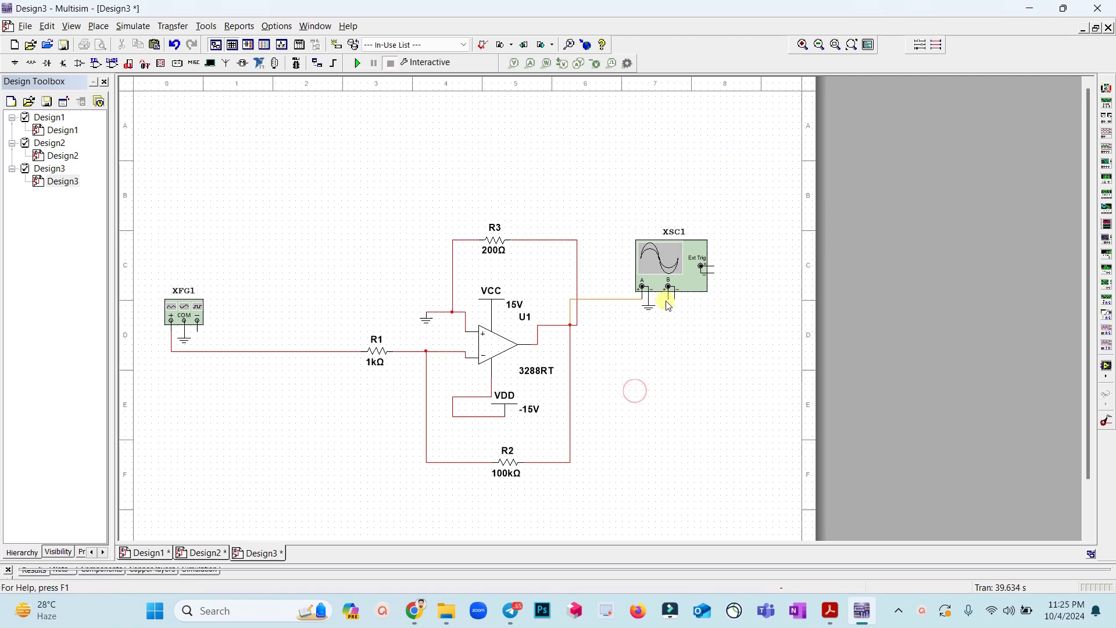
left_click(668, 302)
left_click(619, 506)
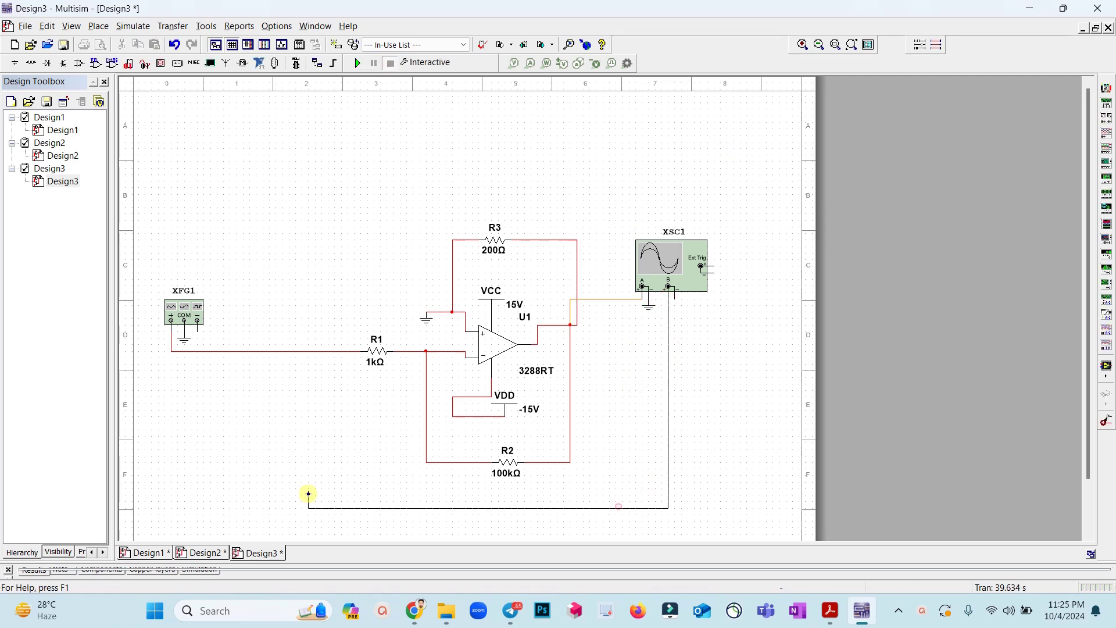
left_click(289, 352)
left_click(308, 285)
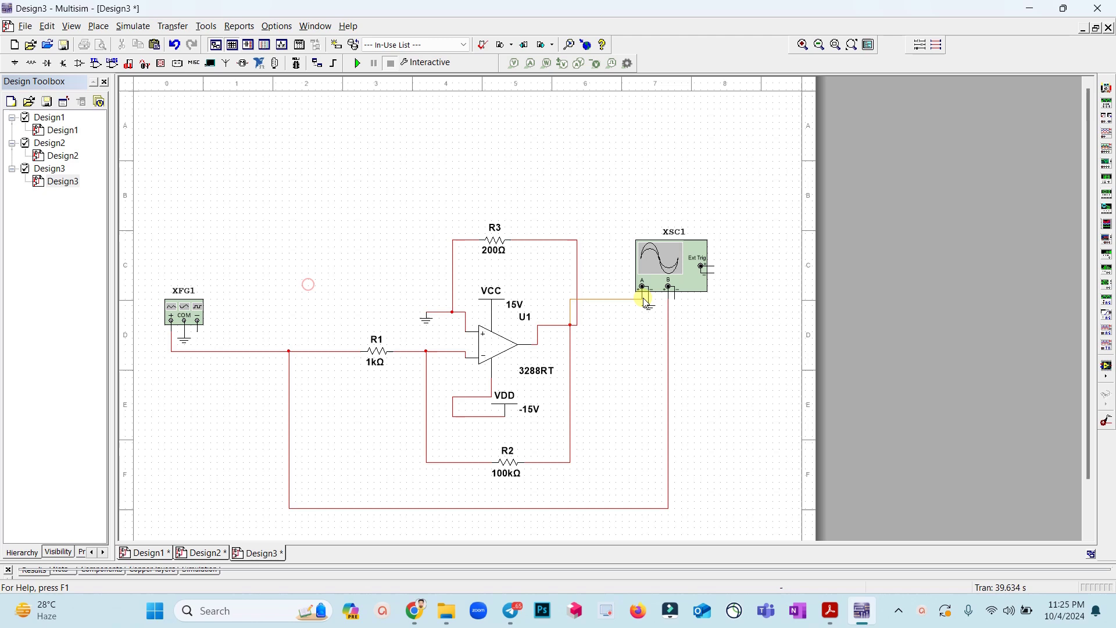
- Copy the generator's ground onto channel B's minus terminal and run the simulation again
left_click(188, 341)
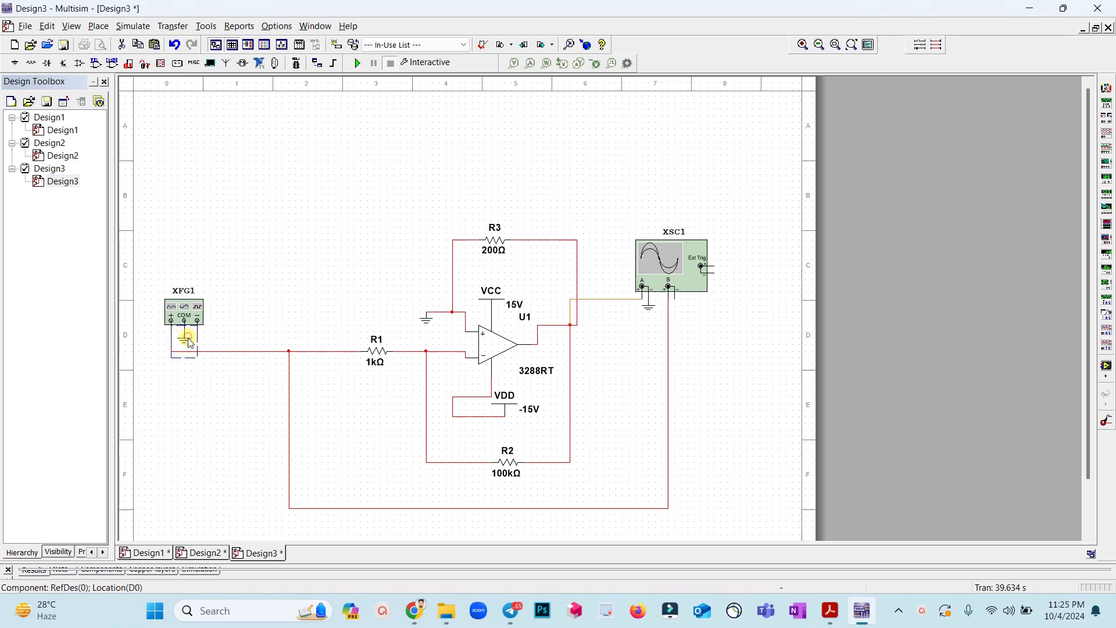
key("ctrl+c")
key("ctrl+v")
left_click(675, 304)
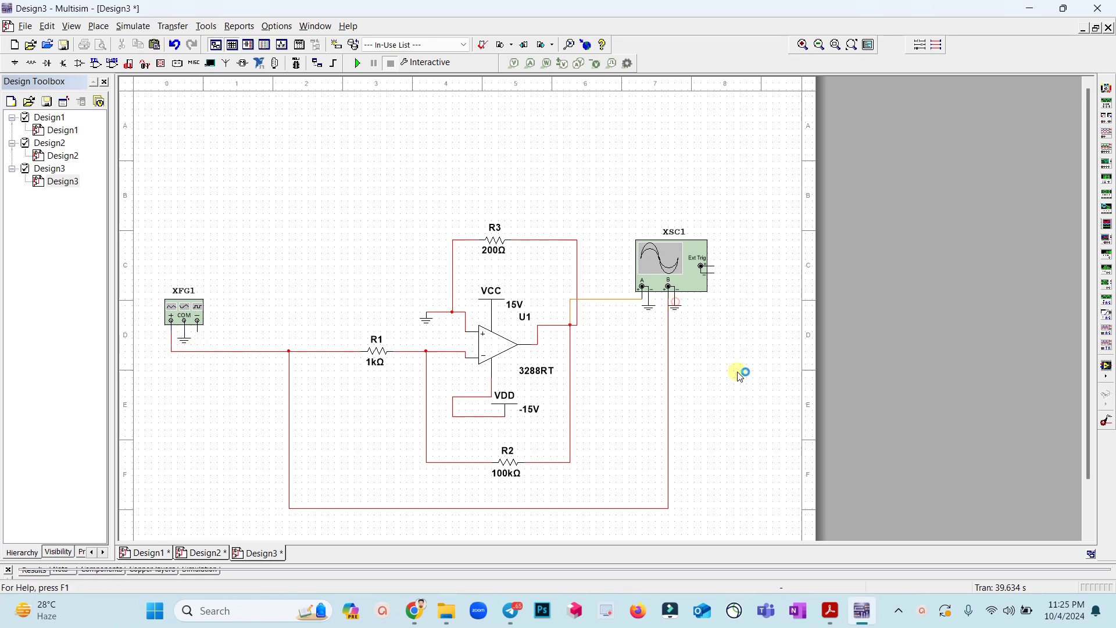
left_click(357, 63)
left_click(657, 258)
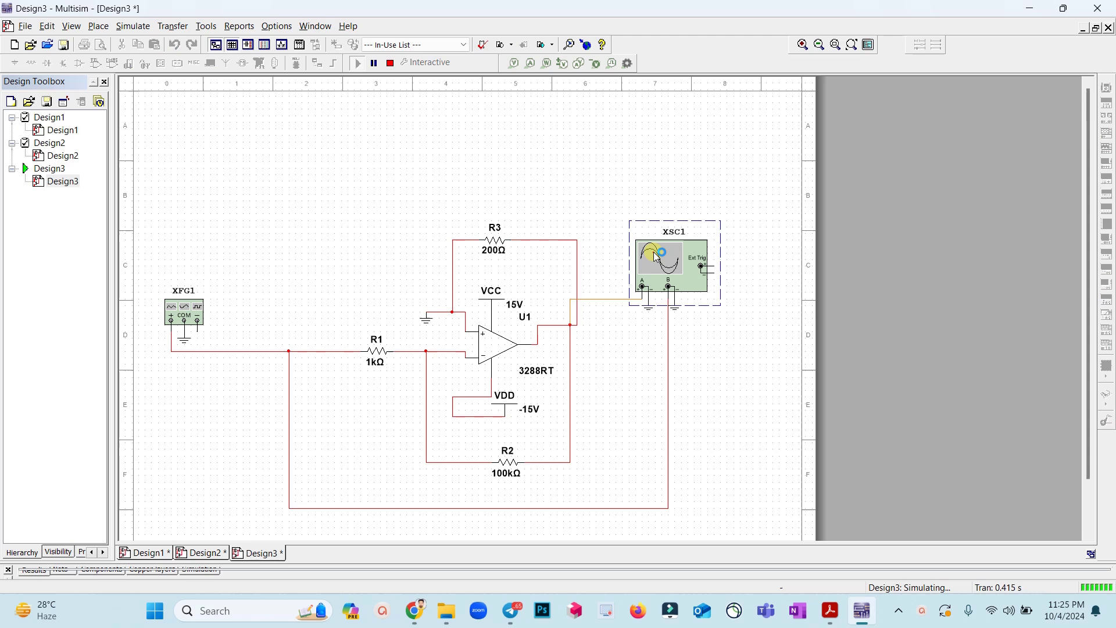
- Set channel B to 10 mV/Div, compare both traces at a peak with cursor T2, then close the scope and stop the simulation
double_click(657, 258)
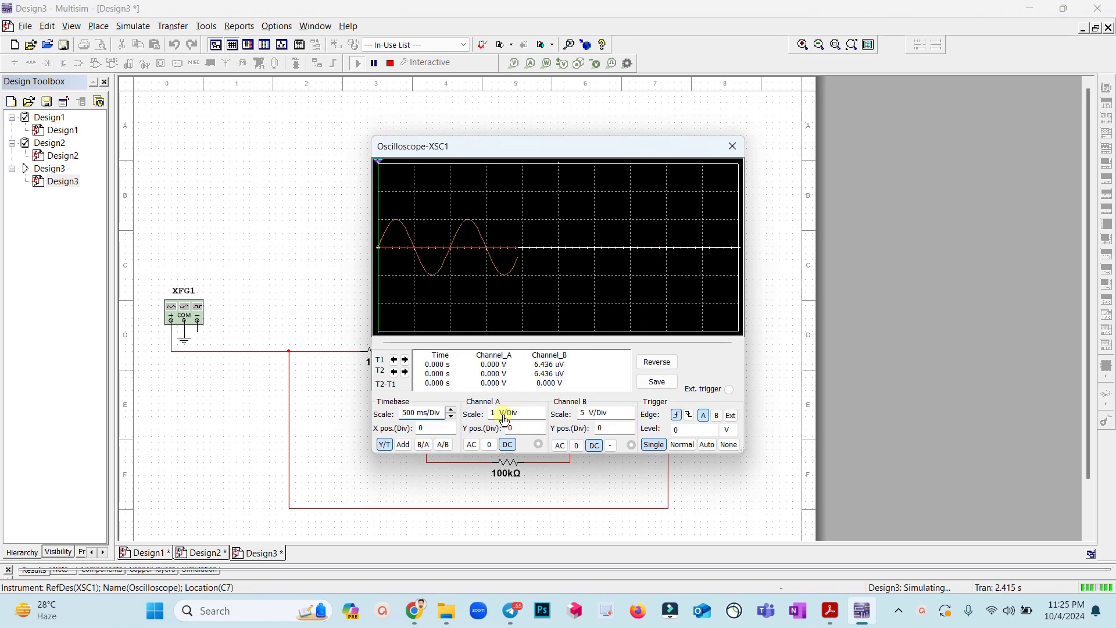
left_click(631, 416)
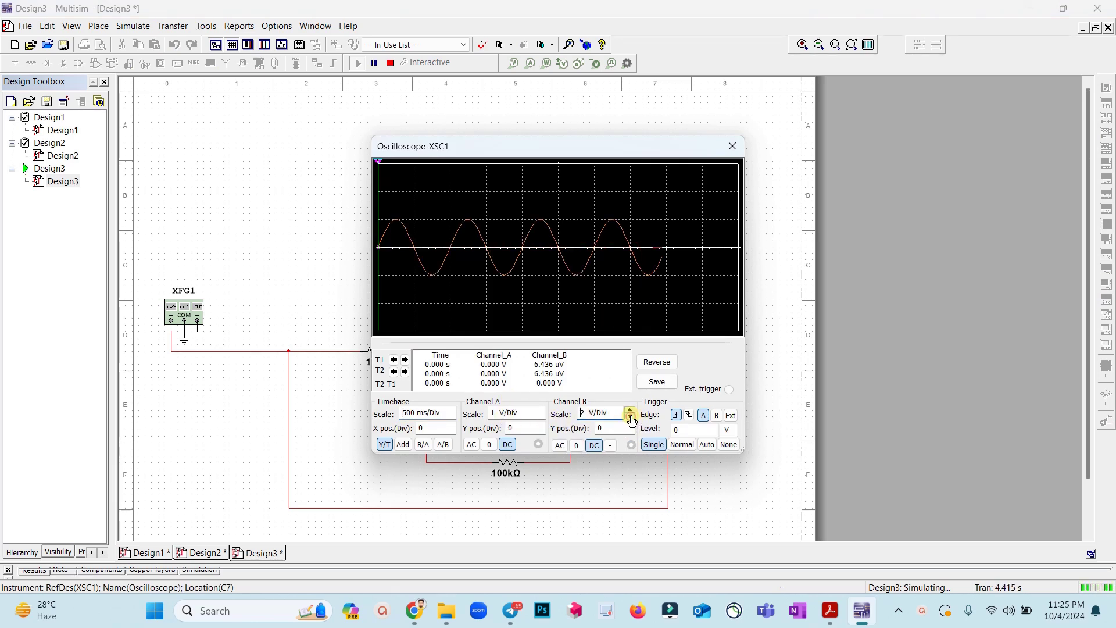
left_click(631, 417)
left_click(631, 416)
left_click(631, 416)
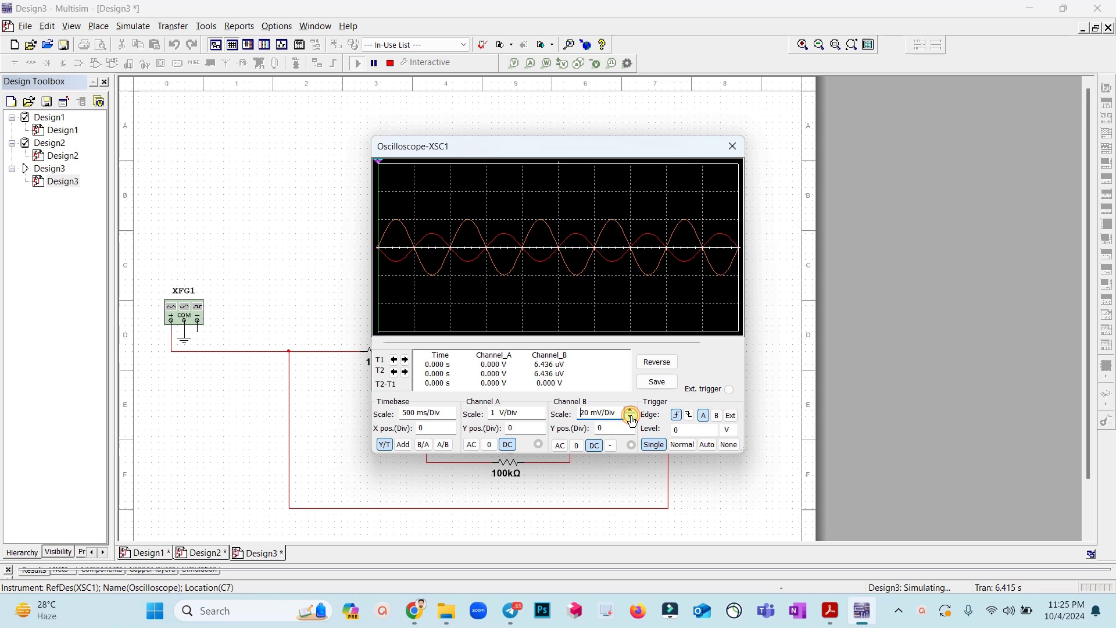
left_click(630, 416)
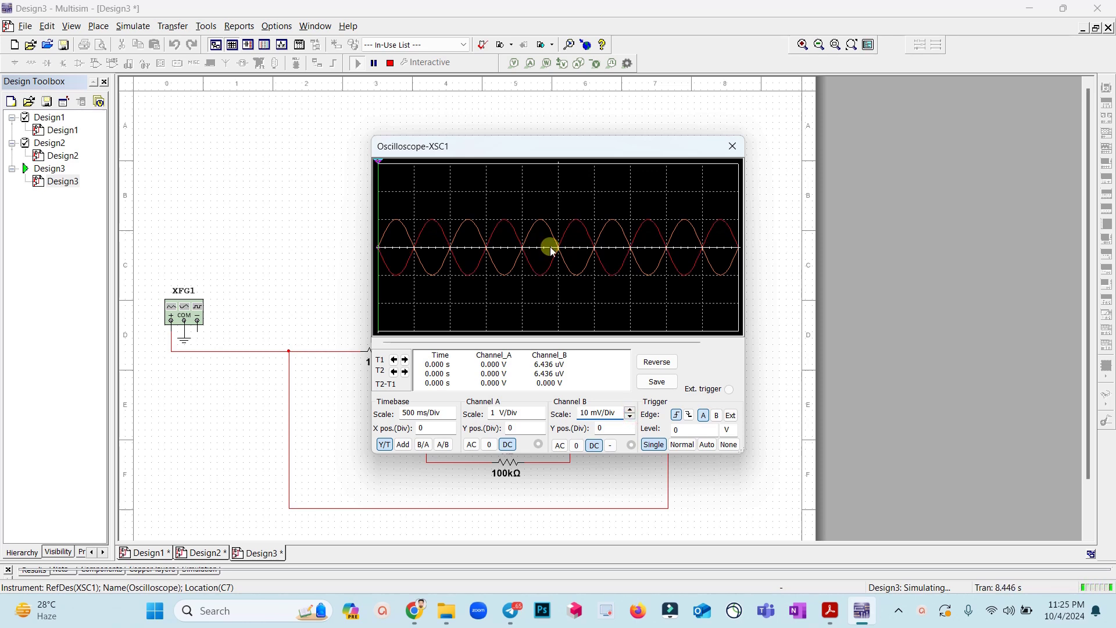
left_click_drag(378, 162, 468, 178)
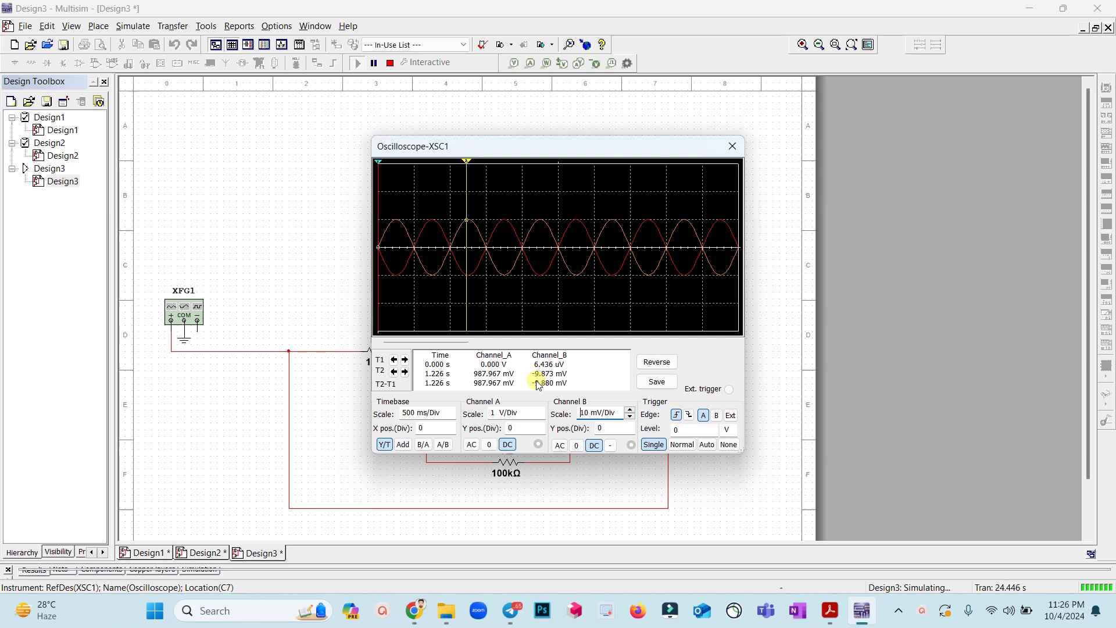
left_click(729, 148)
left_click(390, 64)
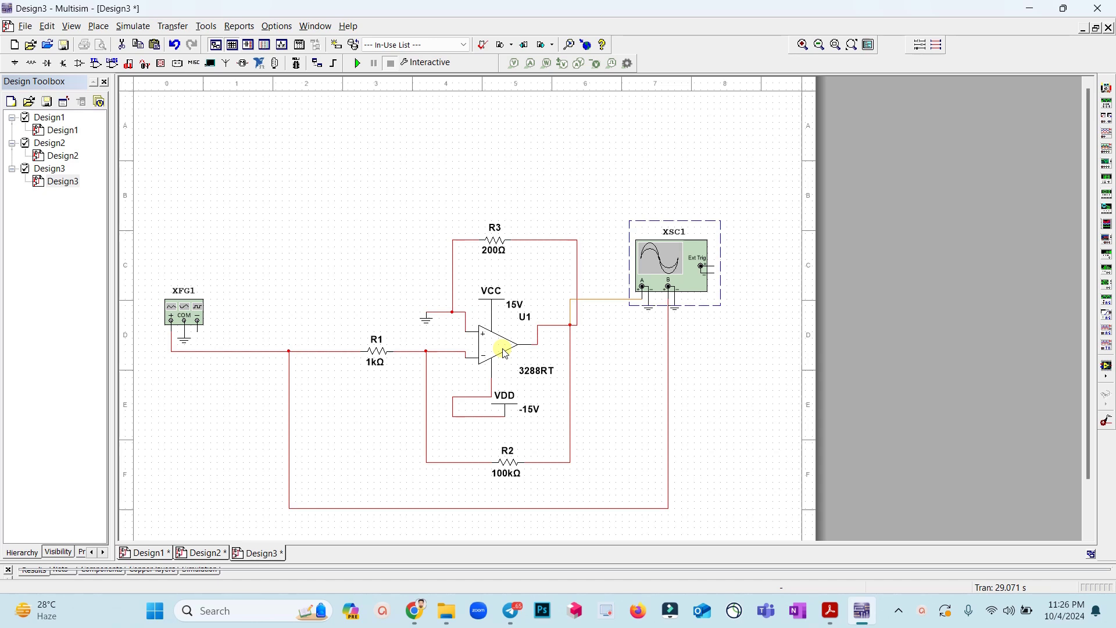
- Change R2's resistance to 200k
left_click(638, 362)
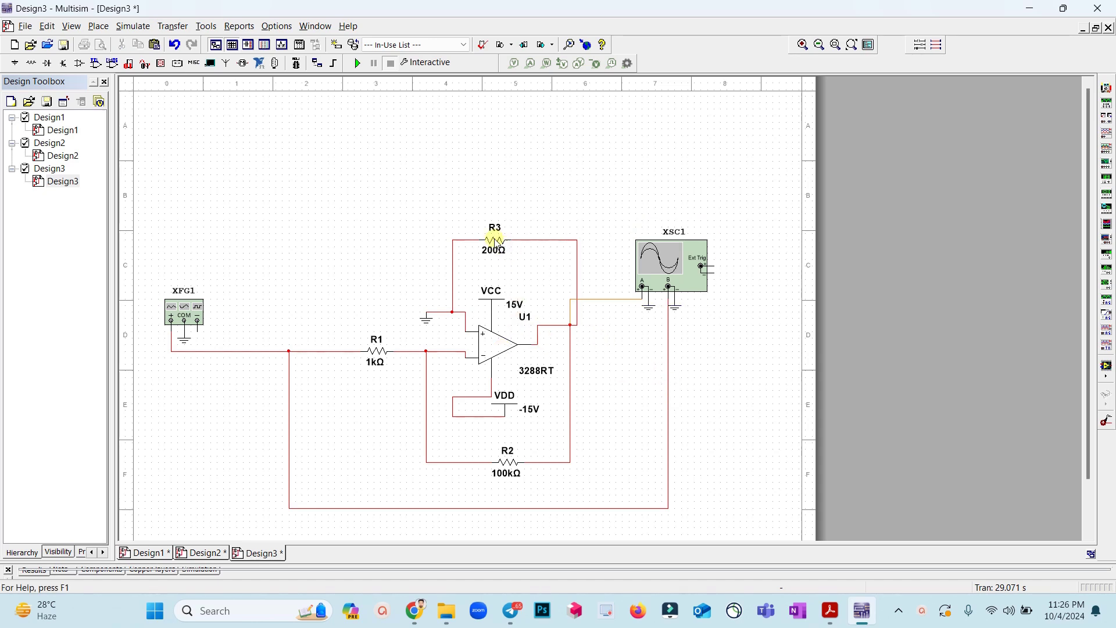
double_click(505, 456)
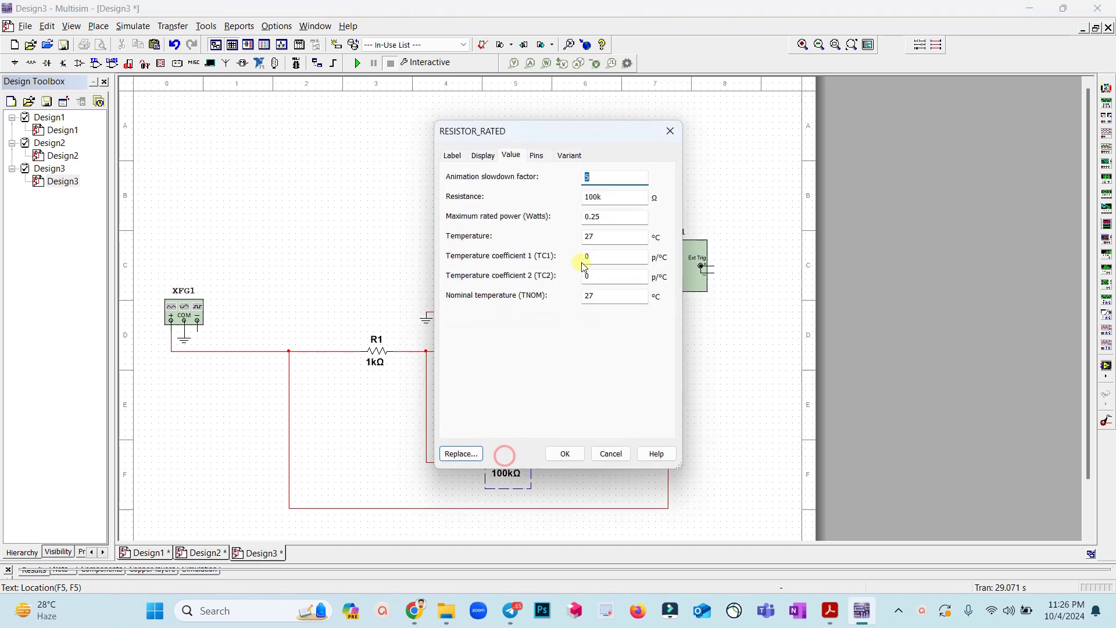
left_click(589, 196)
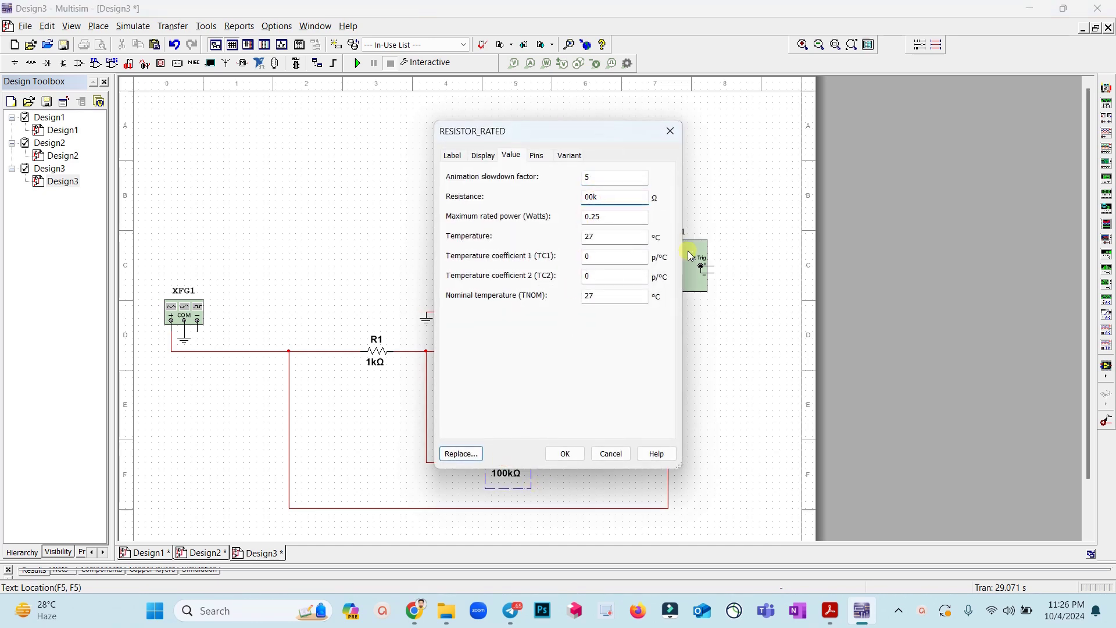
type("2")
key("Return")
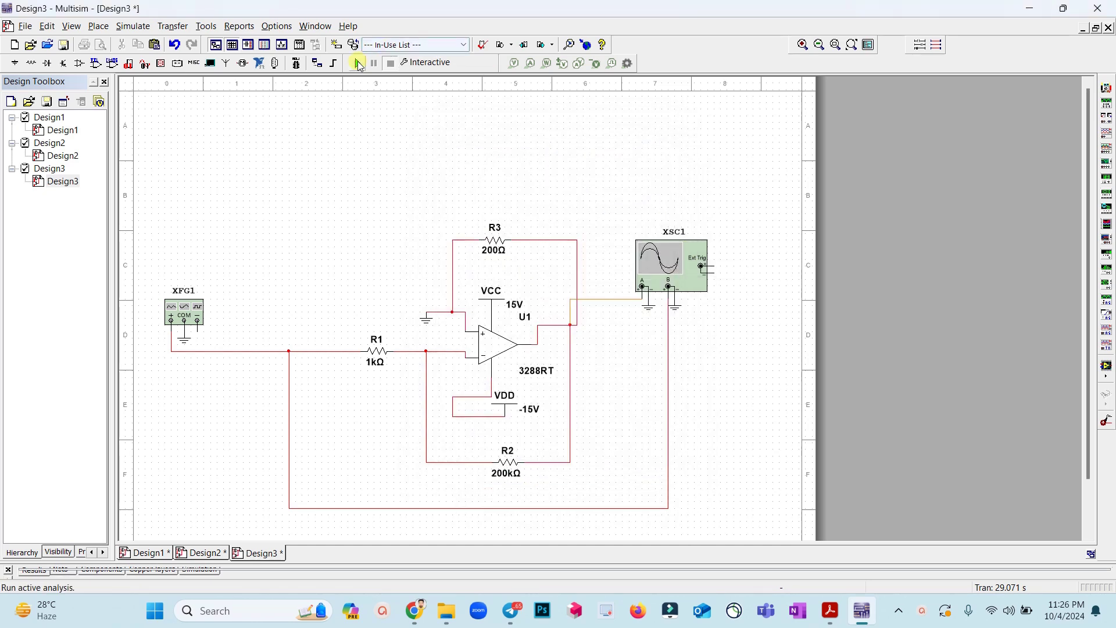
- Rerun the simulation and place cursor T2 to read 1.993 V on A and −9.961 mV on B
left_click(357, 63)
double_click(661, 263)
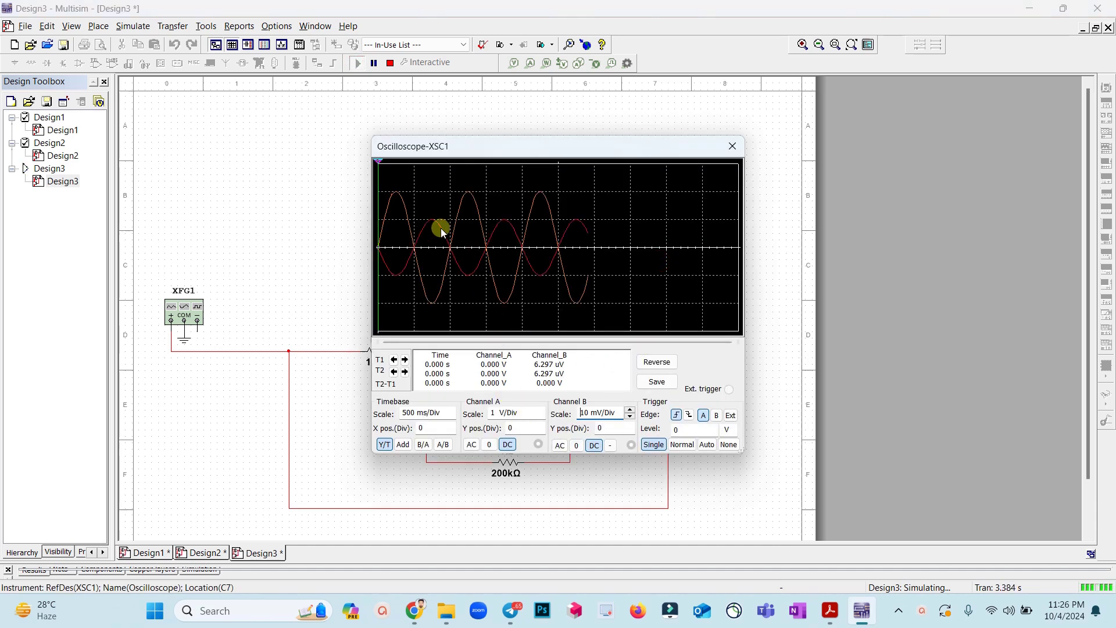
mouse_move(382, 169)
left_mouse_down()
mouse_move(468, 188)
mouse_move(469, 177)
left_mouse_up()
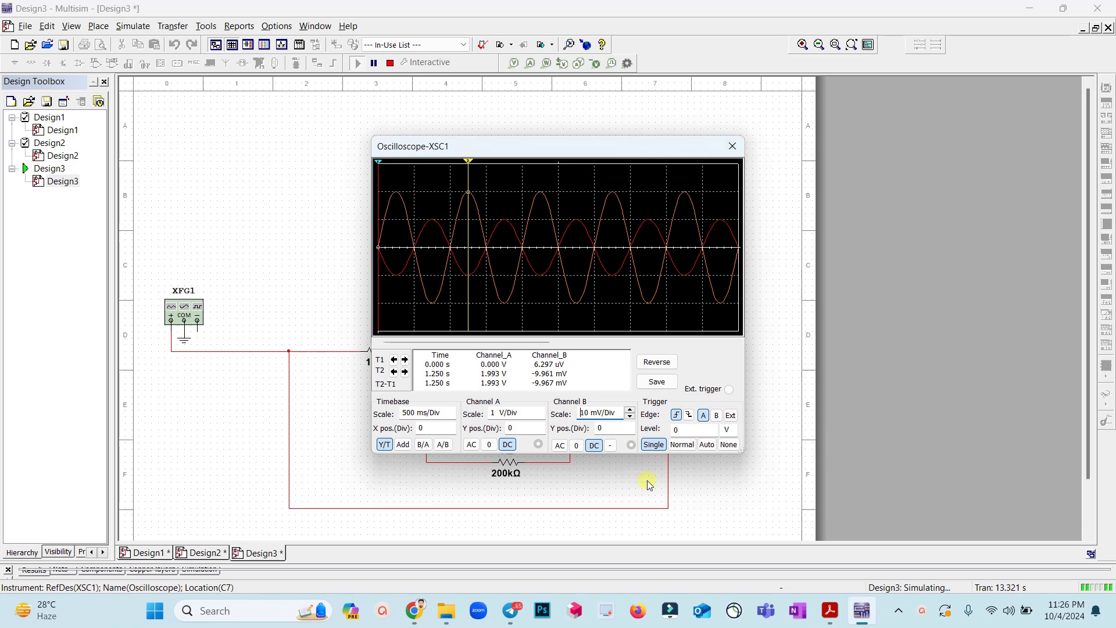
left_click(917, 606)
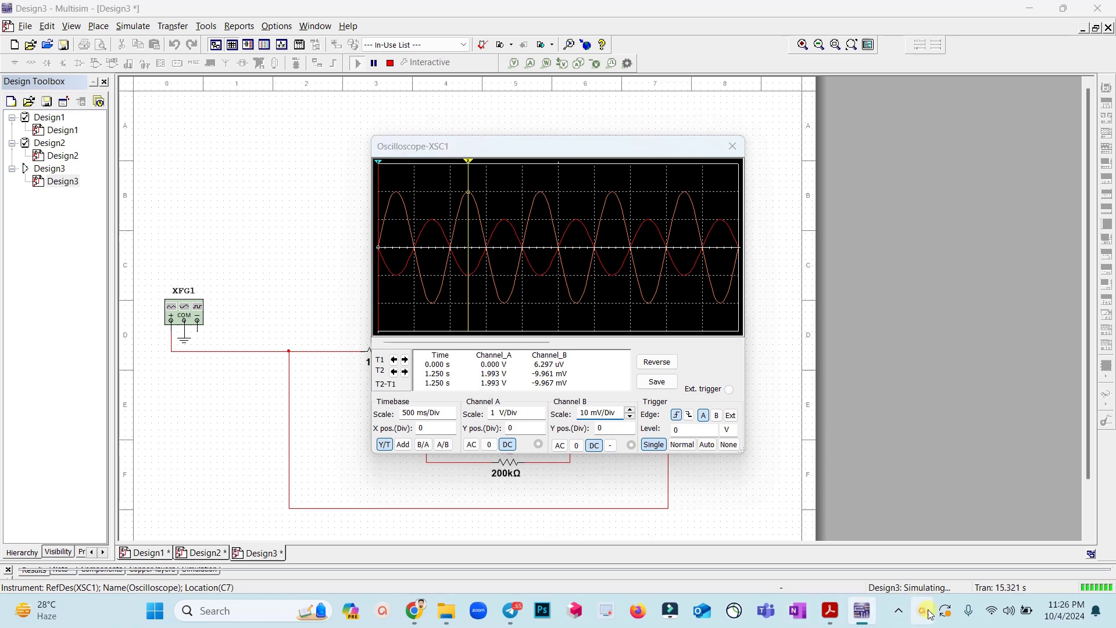